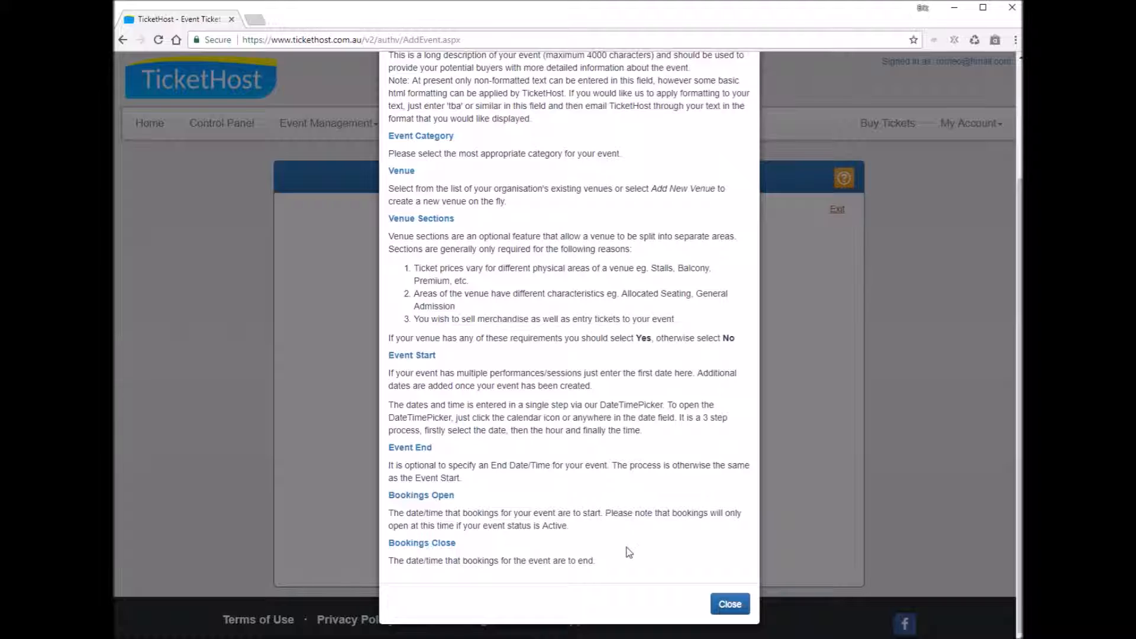
Close the help text, then review the hints for title, description and category and the Venue Sections explanation.
click(733, 605)
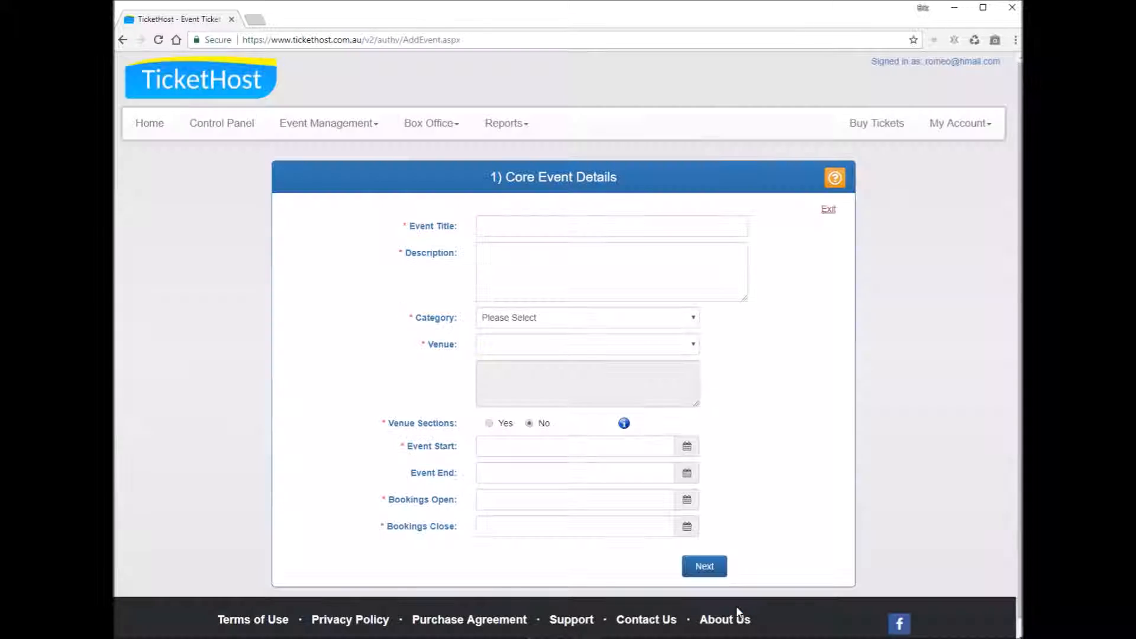
mouse_move(435, 229)
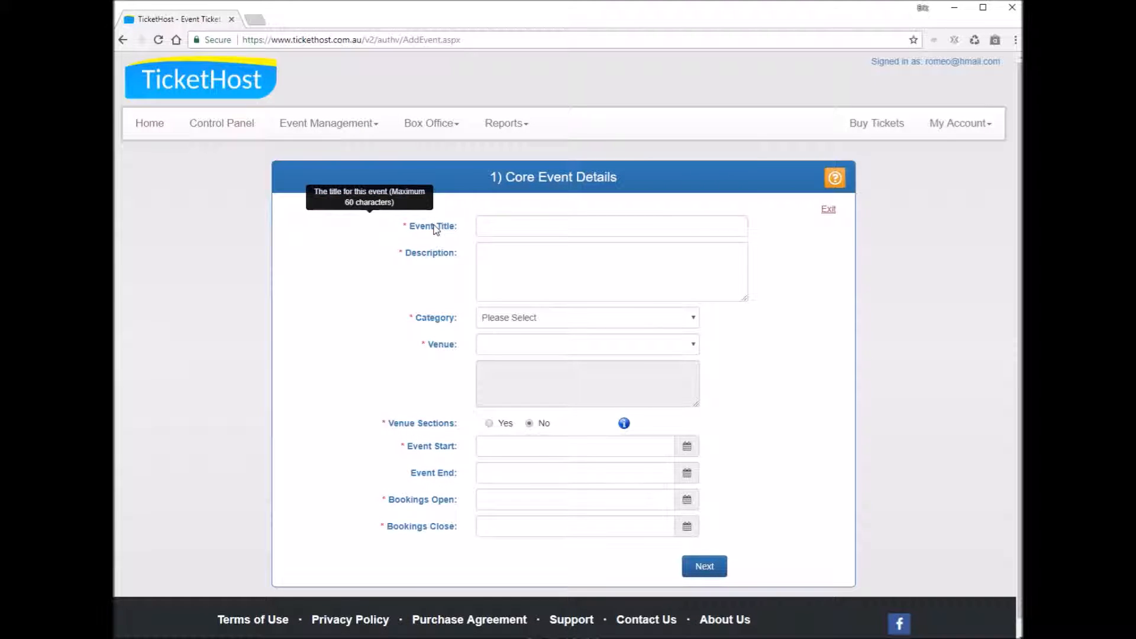
mouse_move(441, 261)
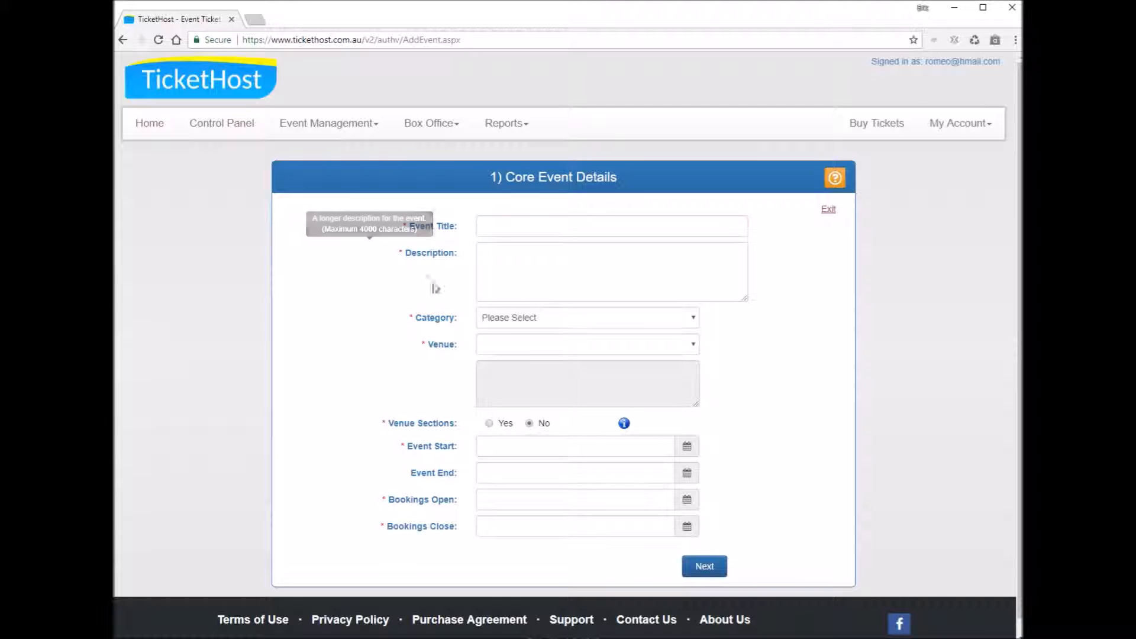
mouse_move(438, 321)
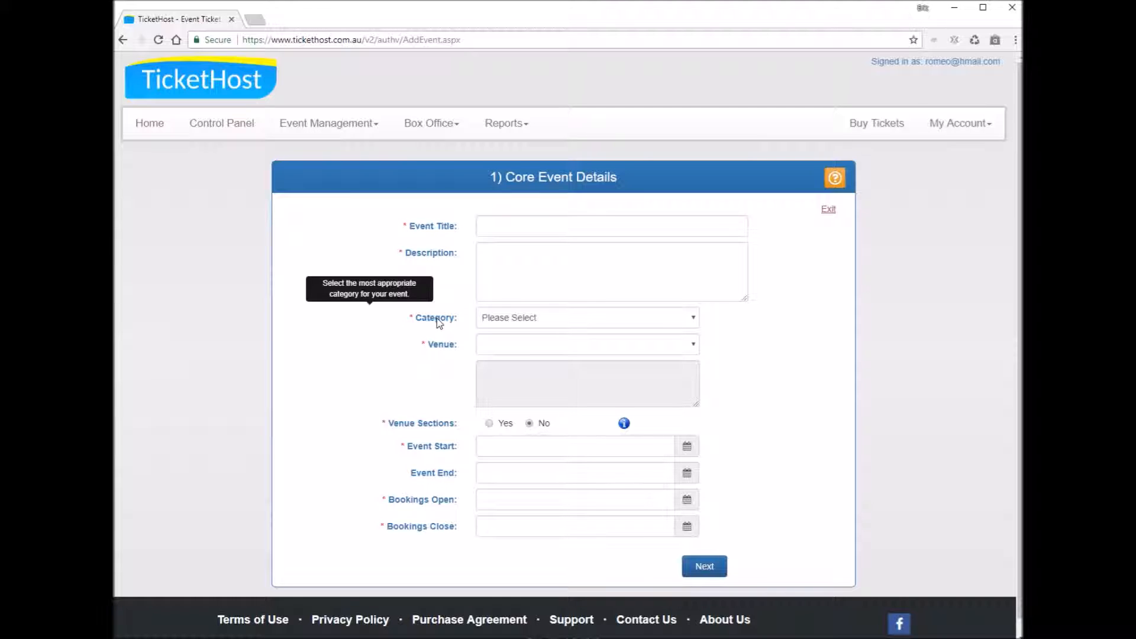
click(624, 424)
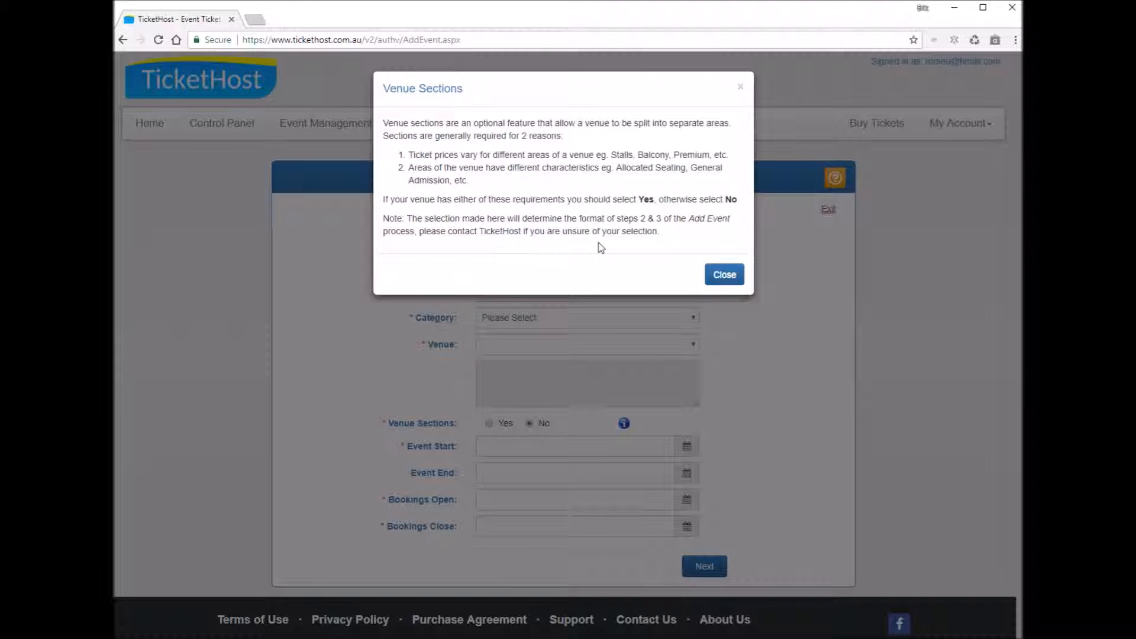
click(727, 279)
Set the event title to "Hamlet the Musical Part 3".
click(488, 226)
text(H)
key(Down)
key(Return)
key(Tab)
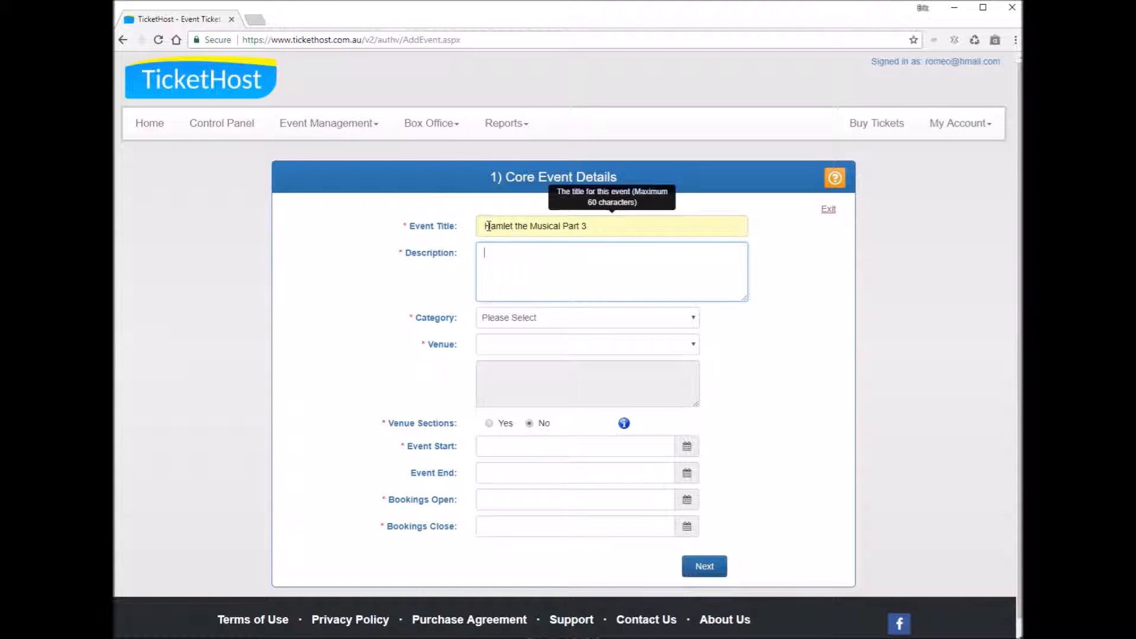
Paste the event description starting "Six fearless actors and a live orchestra" and set the category to Theatre.
key(ctrl+v)
drag(745, 299, 793, 335)
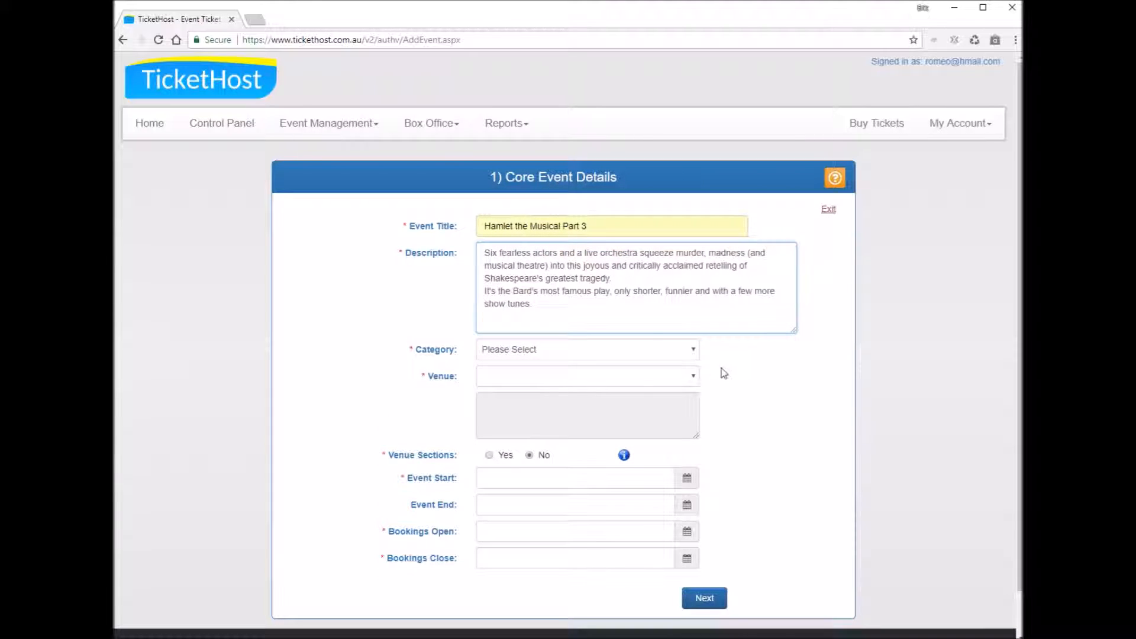
click(599, 354)
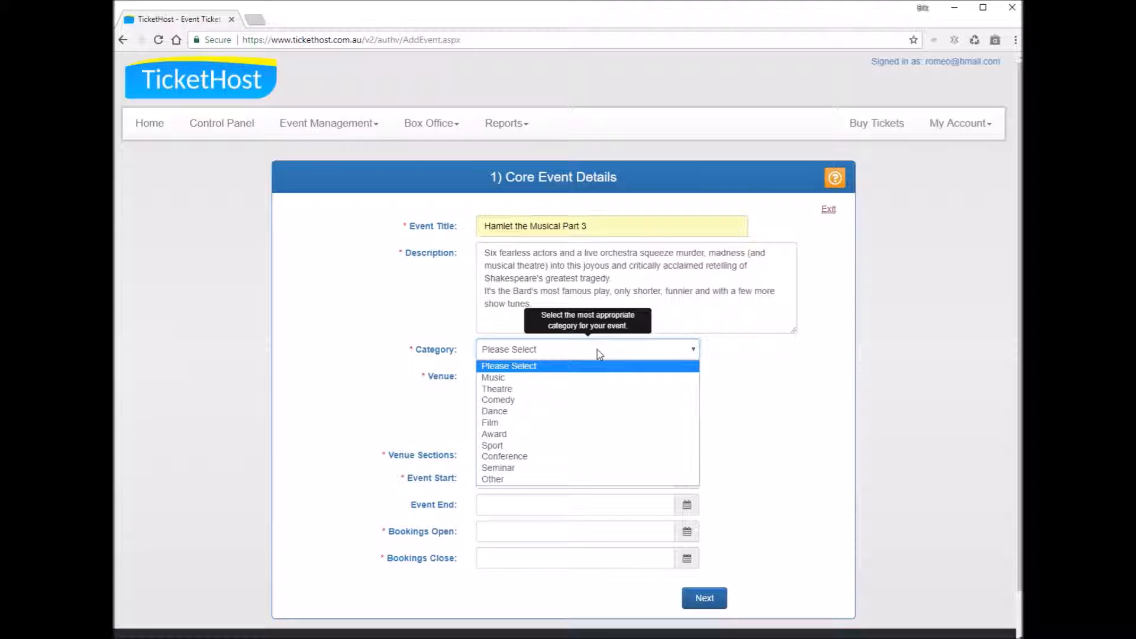
click(585, 390)
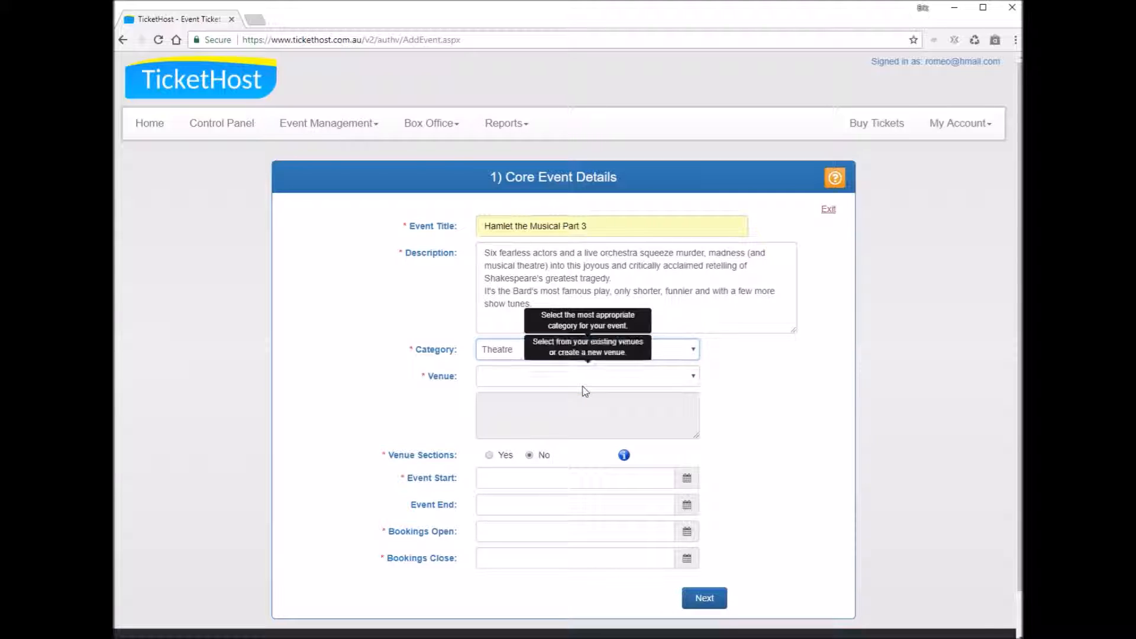
click(573, 385)
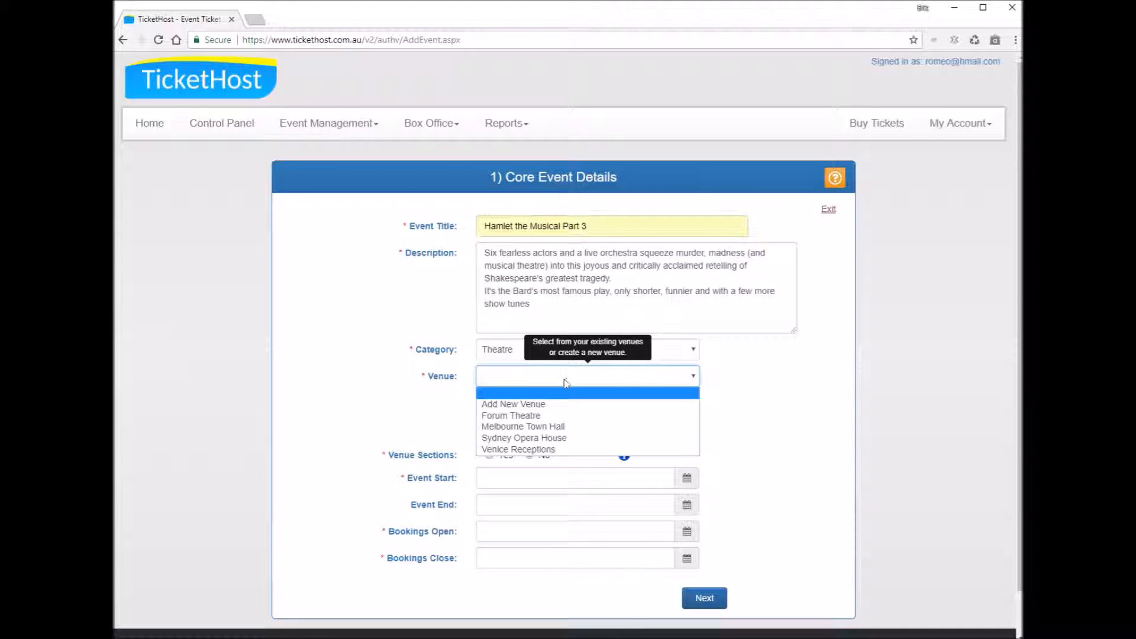
click(548, 406)
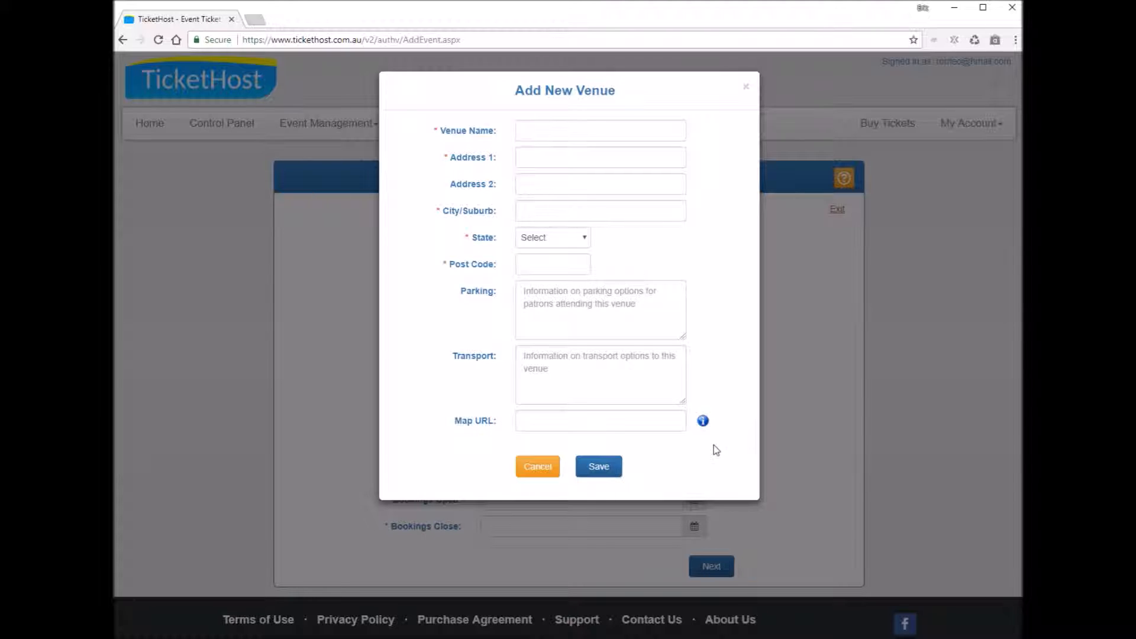
click(537, 467)
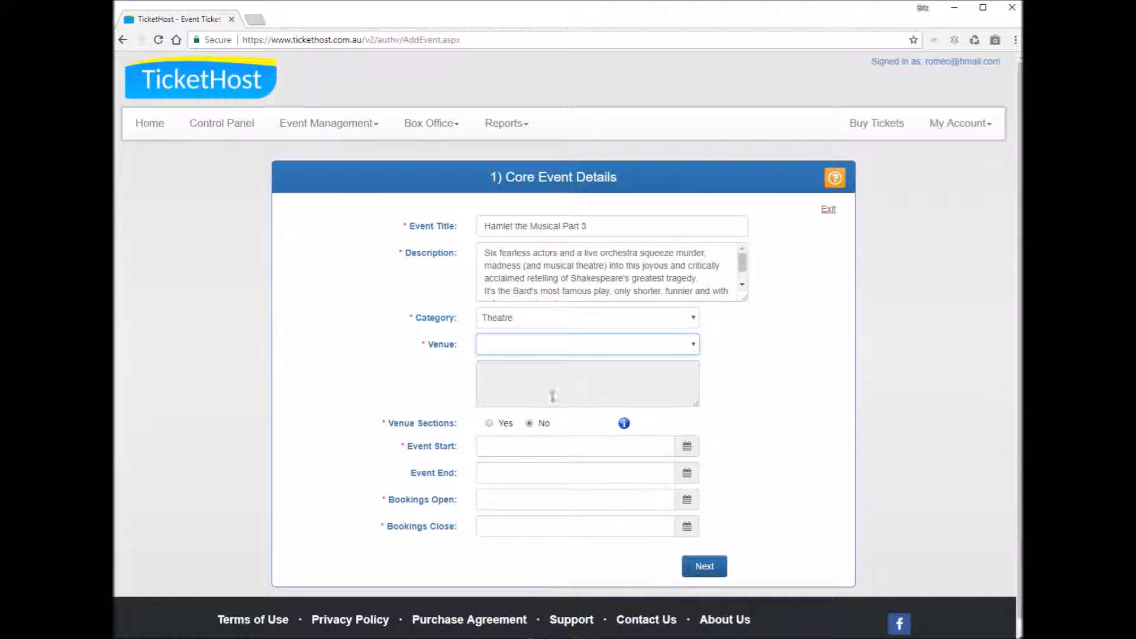
Choose Sydney Opera House as the venue and set the event start to Fri, 20-Jul-18 at 7:30 PM.
click(556, 348)
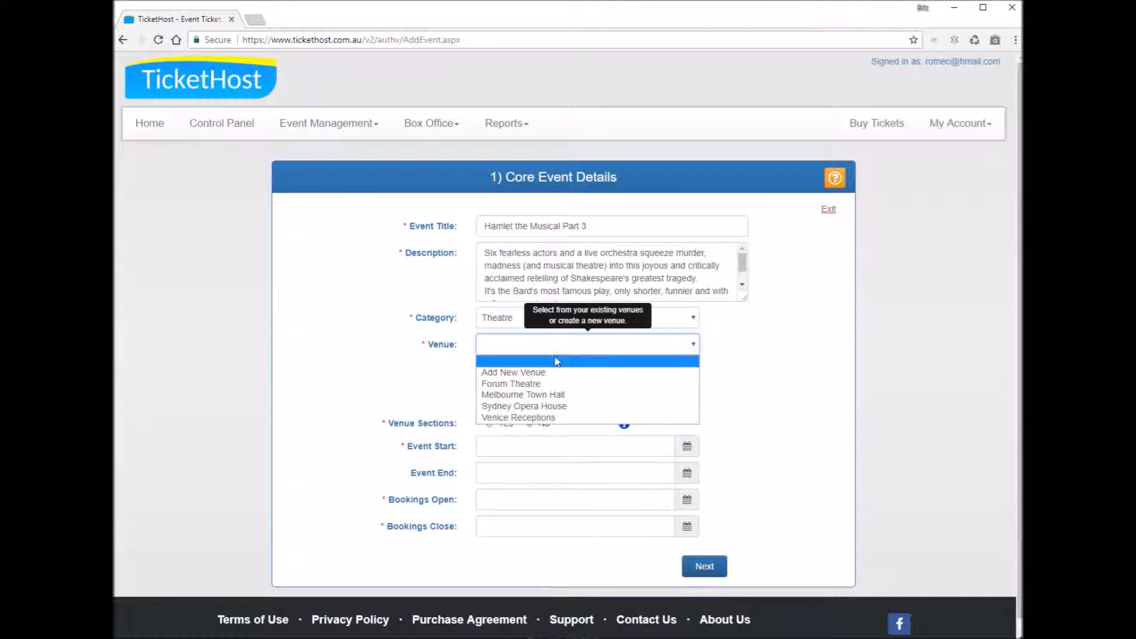
click(558, 409)
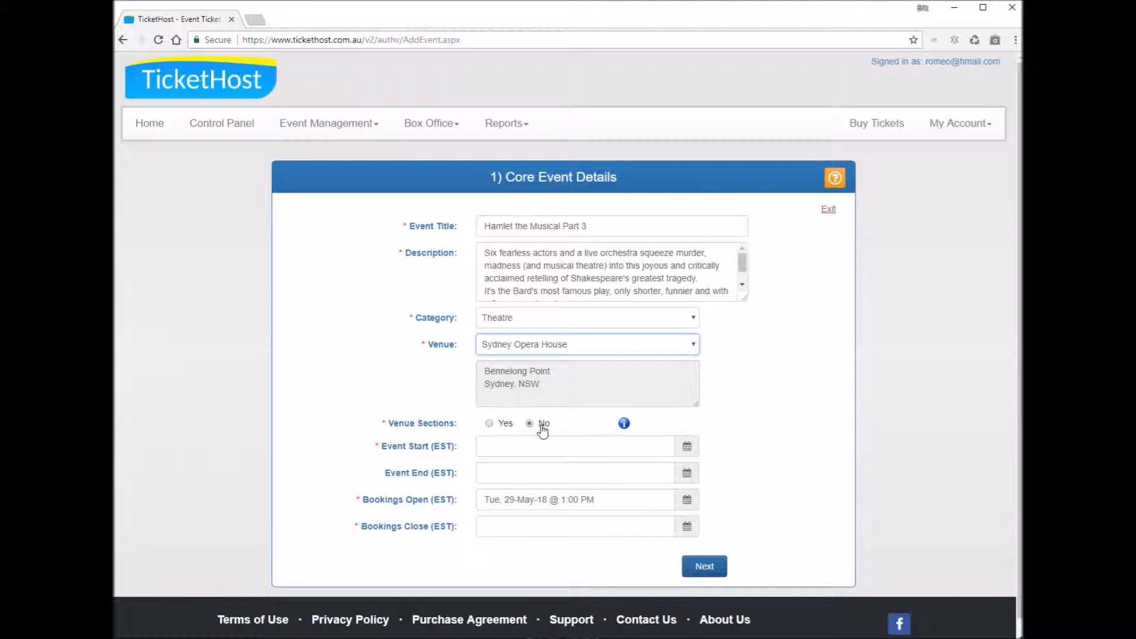
click(687, 447)
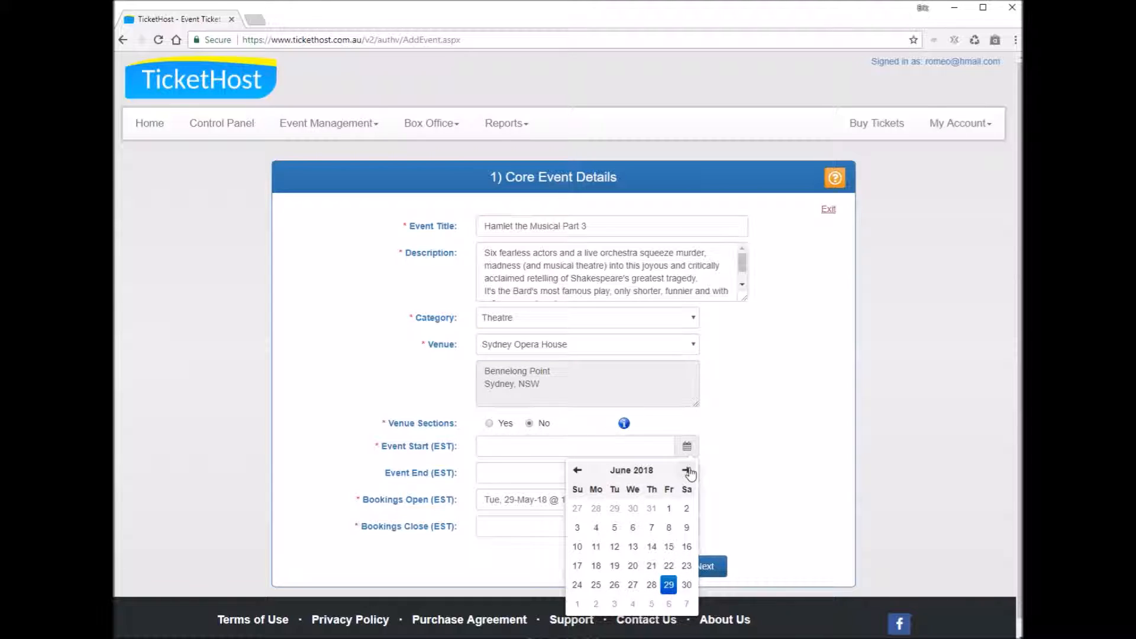
click(687, 471)
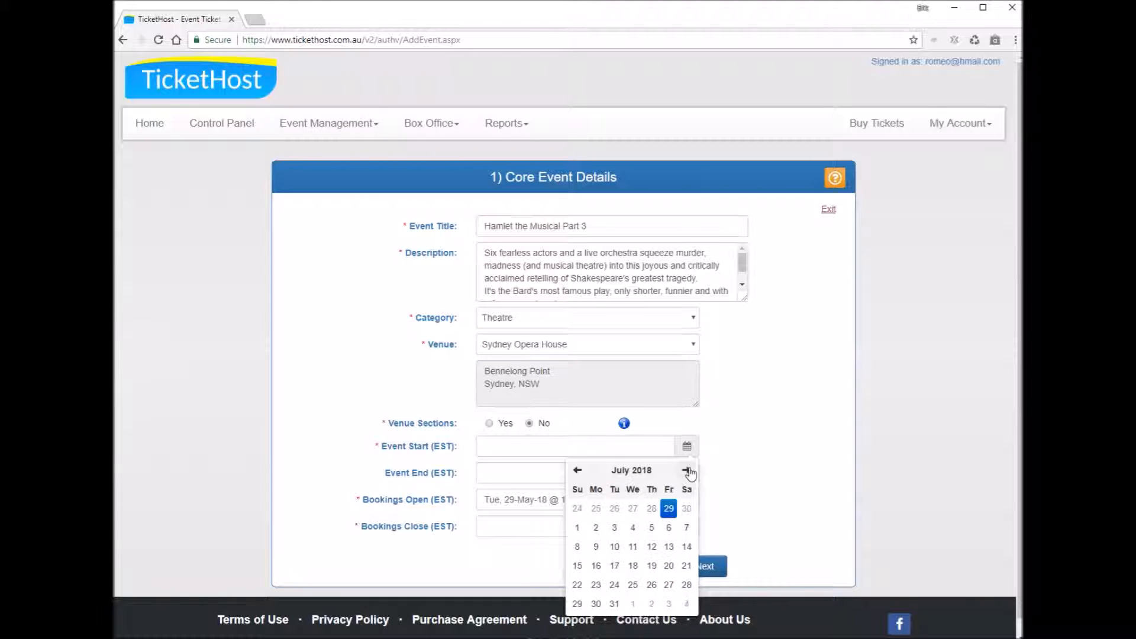
click(669, 566)
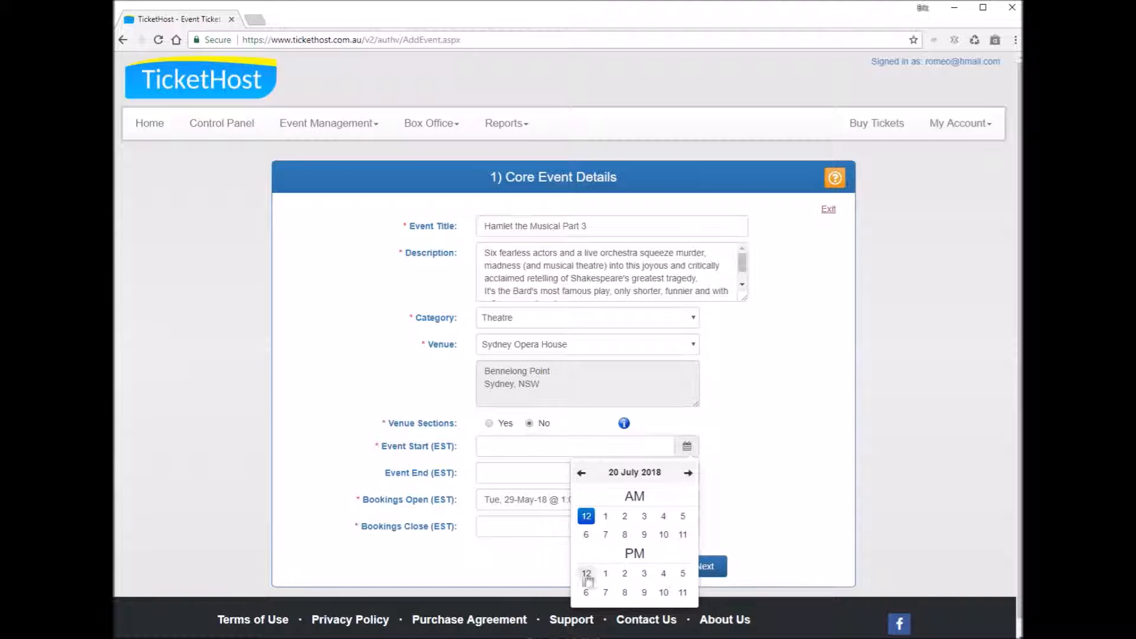
click(605, 593)
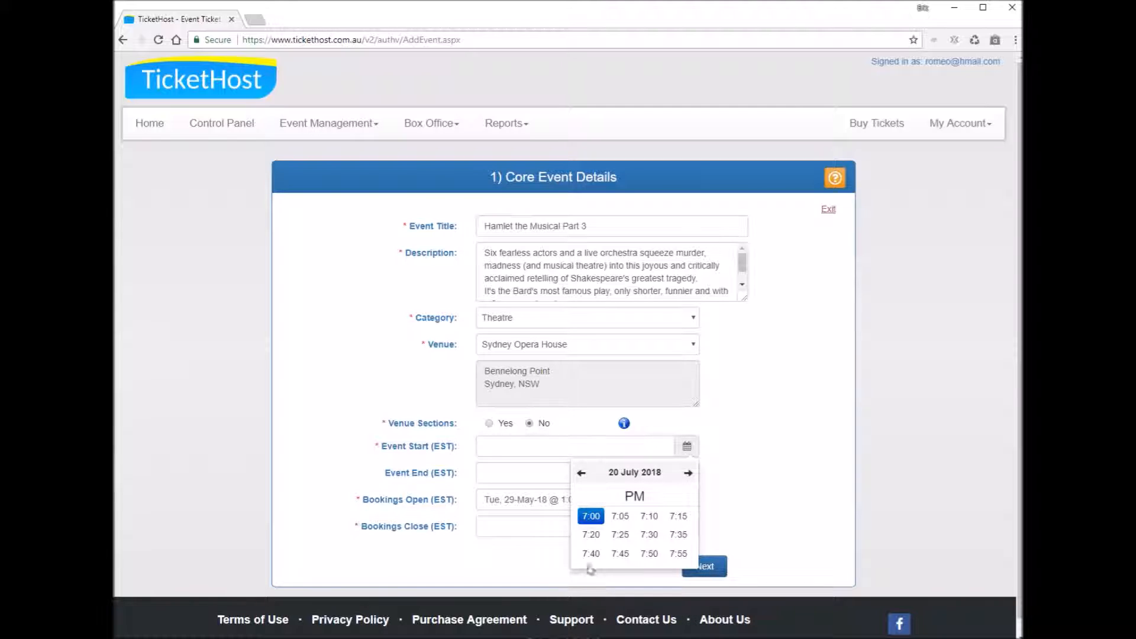
click(651, 535)
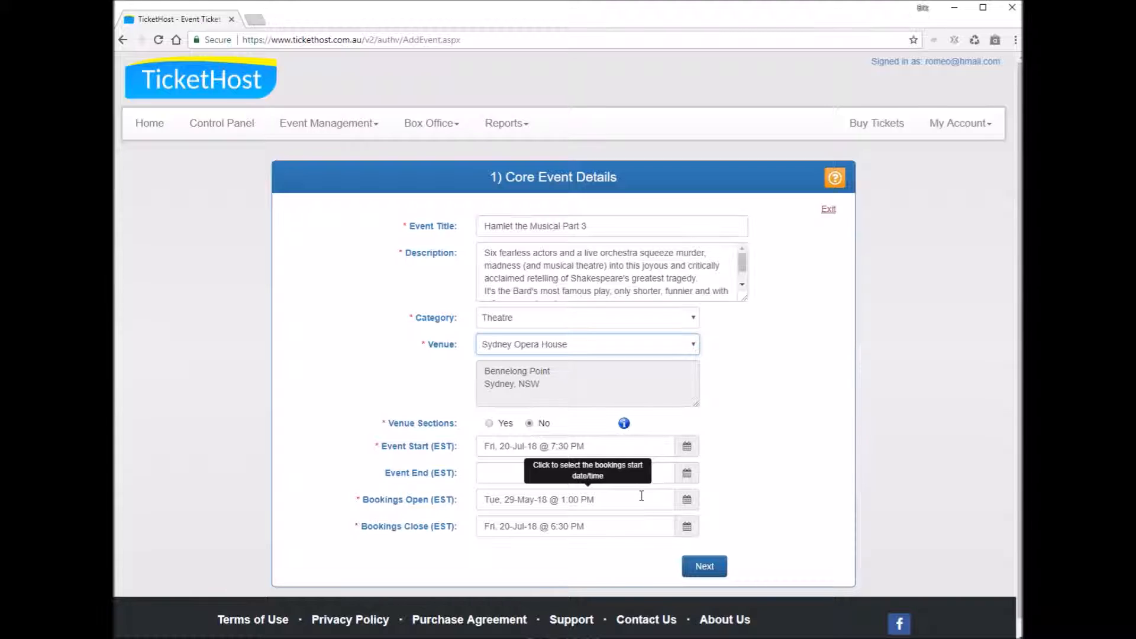
Set the bookings close time to 5:30 PM on 20-Jul-18 and continue to the venue details.
click(555, 526)
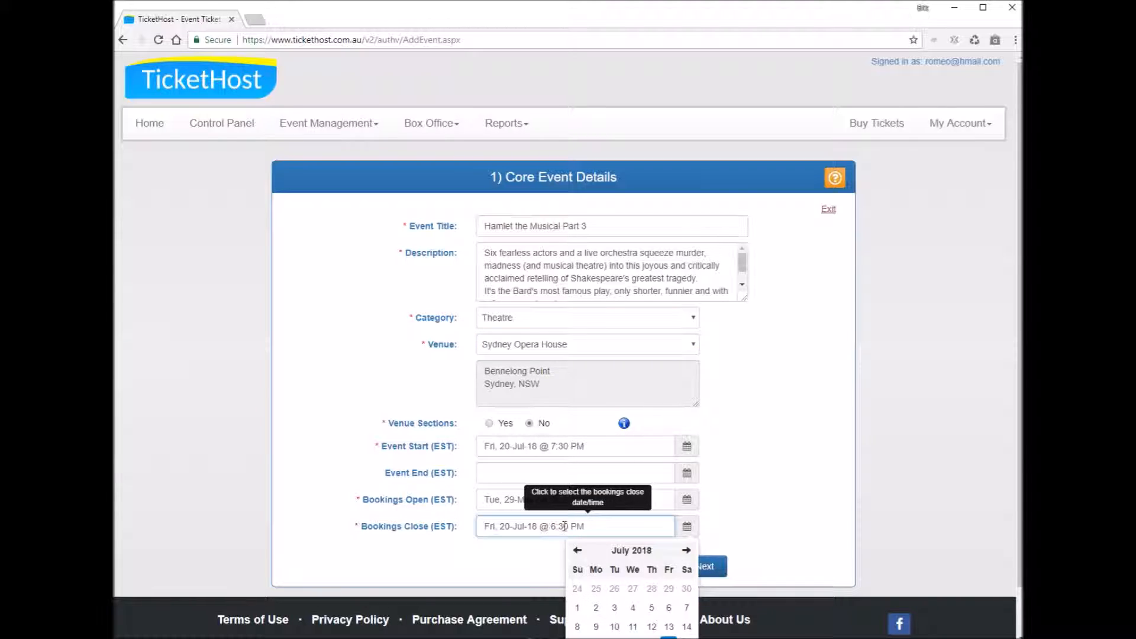
key(BackSpace)
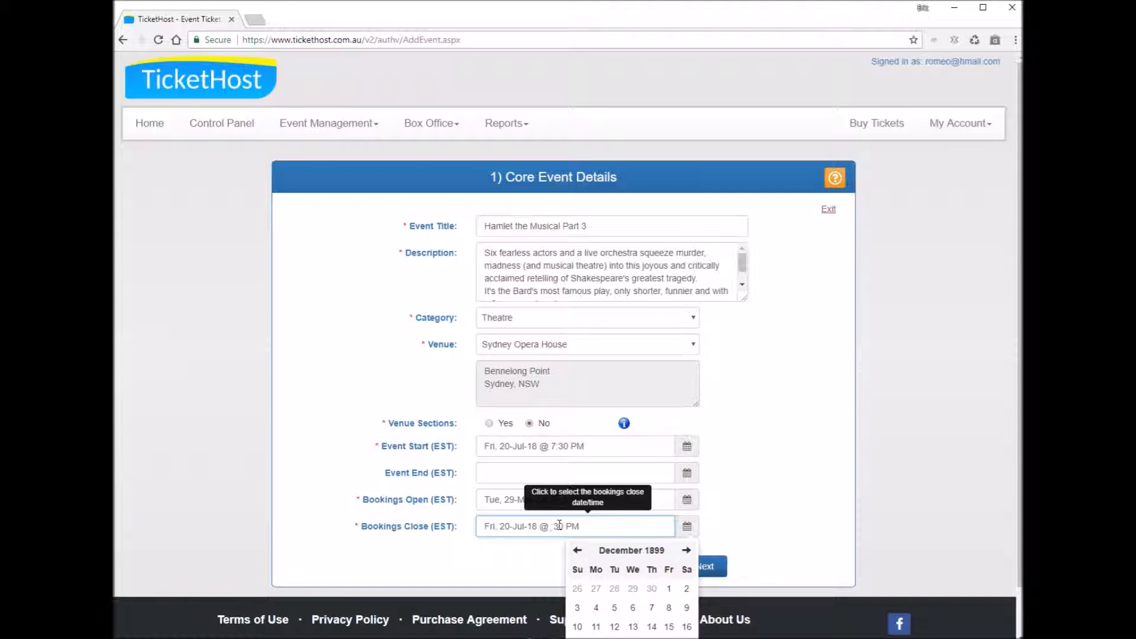
text(5)
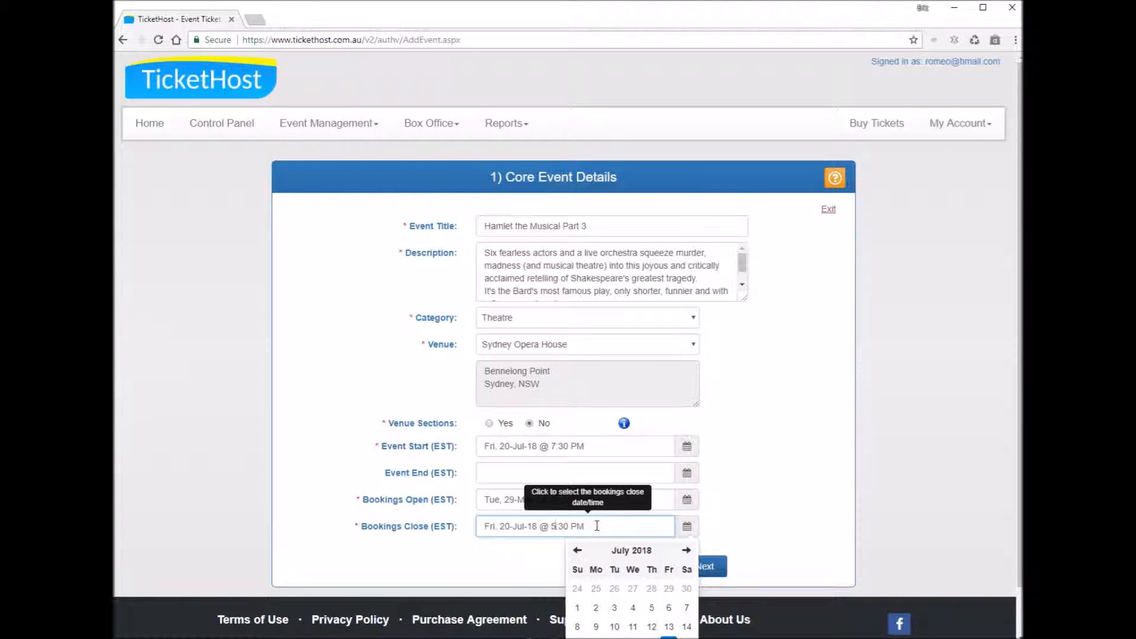
click(731, 539)
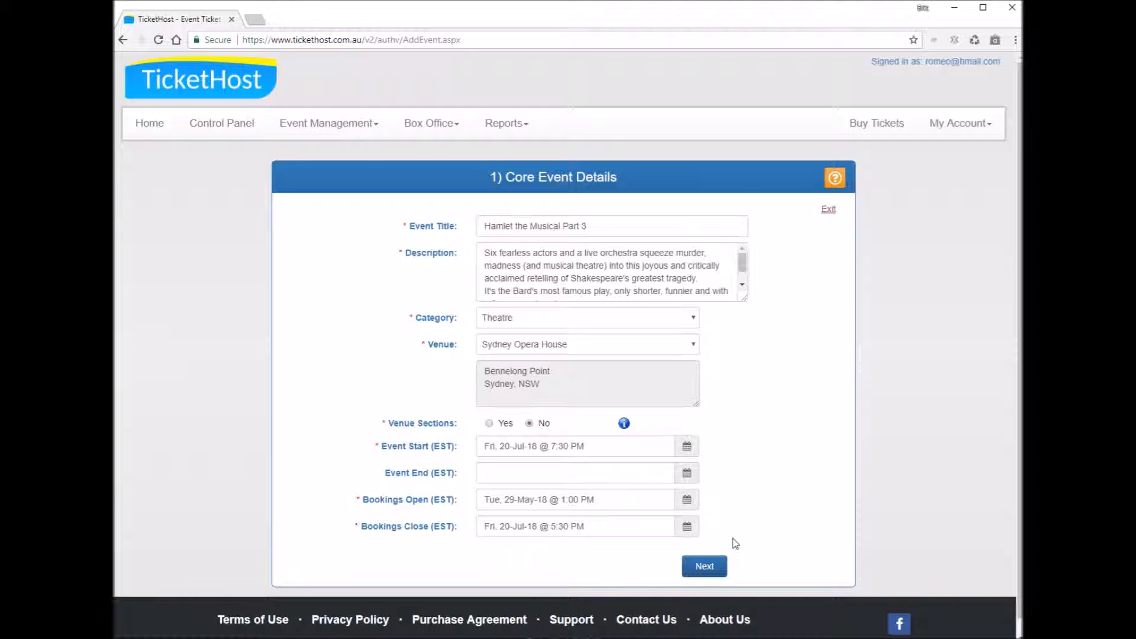
click(704, 567)
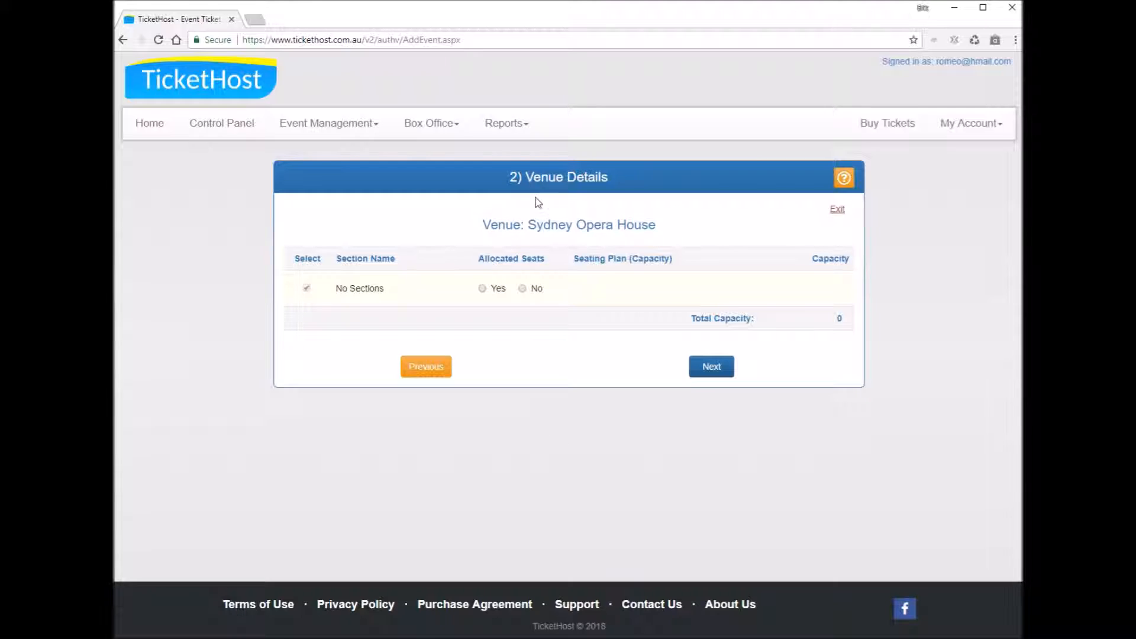
Set the venue to no allocated seats with a capacity of 120 and continue to the ticket categories.
click(521, 289)
click(818, 292)
text(120)
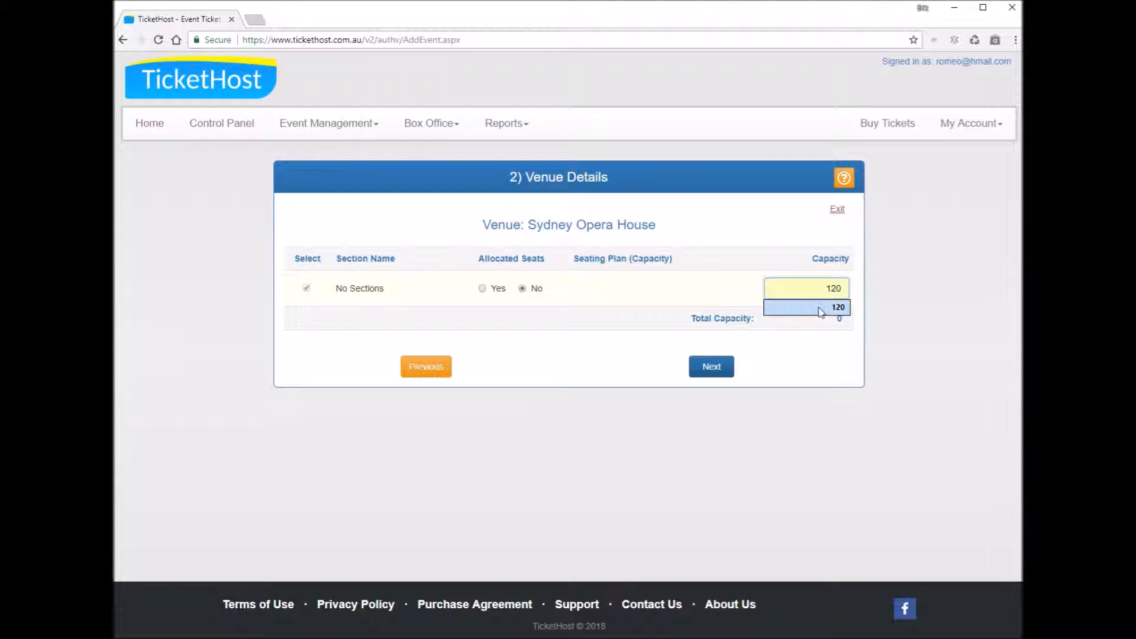
click(818, 307)
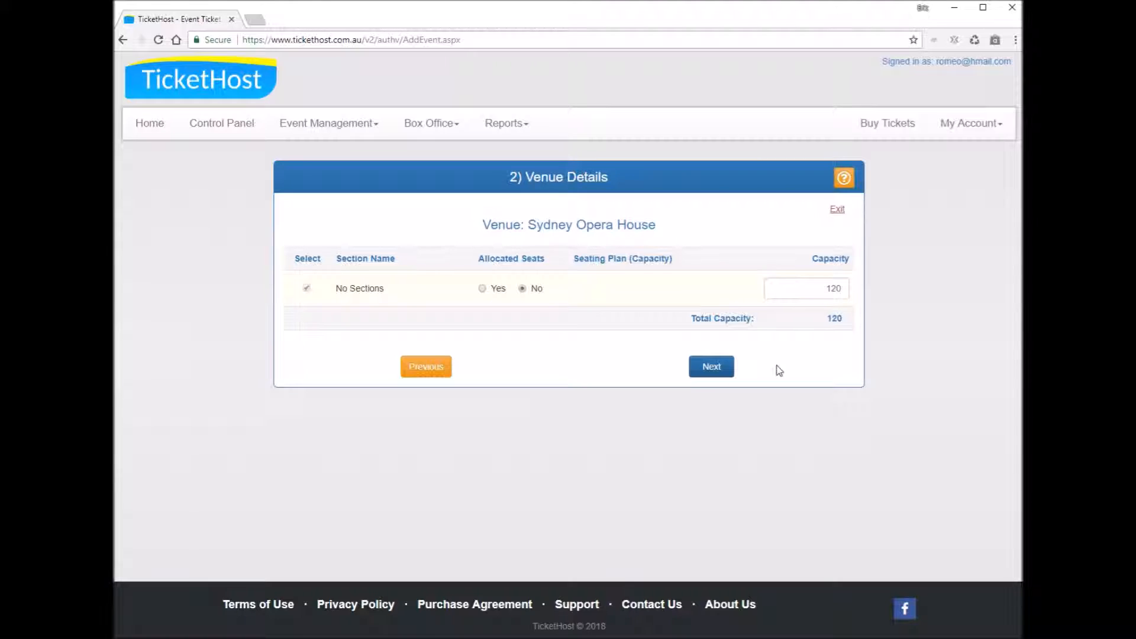
click(713, 369)
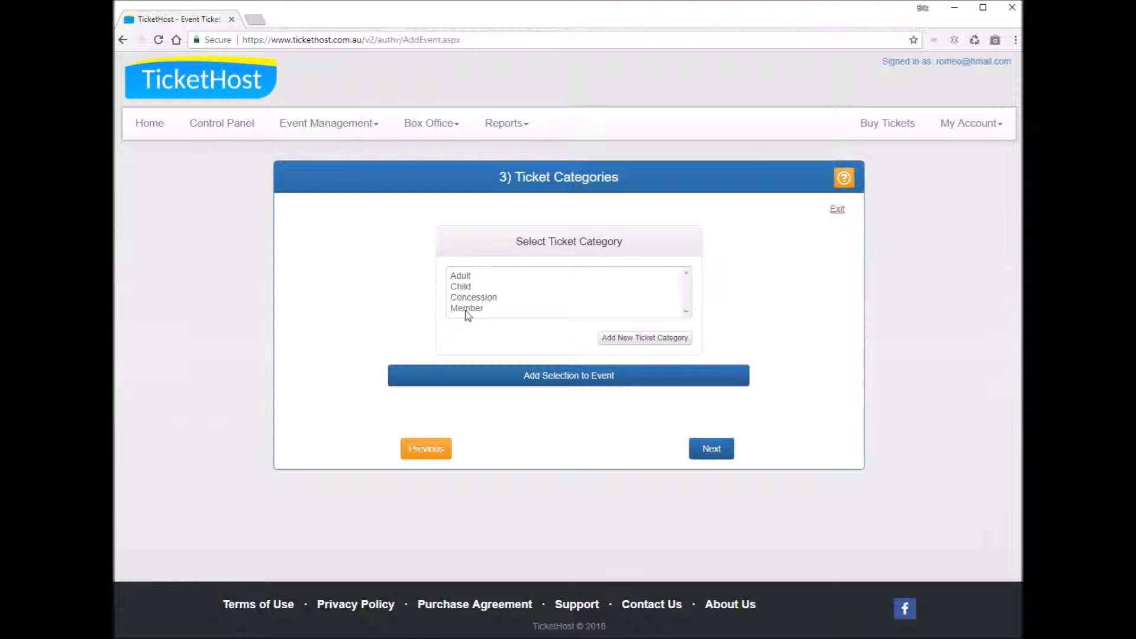
Add the existing Adult and Concession ticket categories to the event.
click(632, 338)
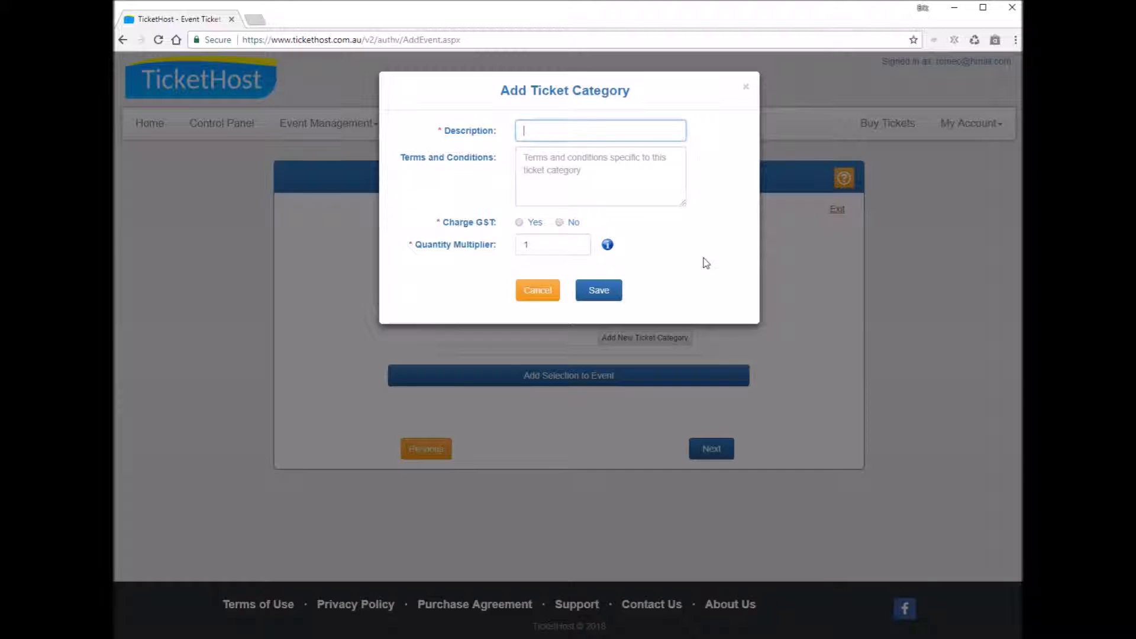
click(532, 294)
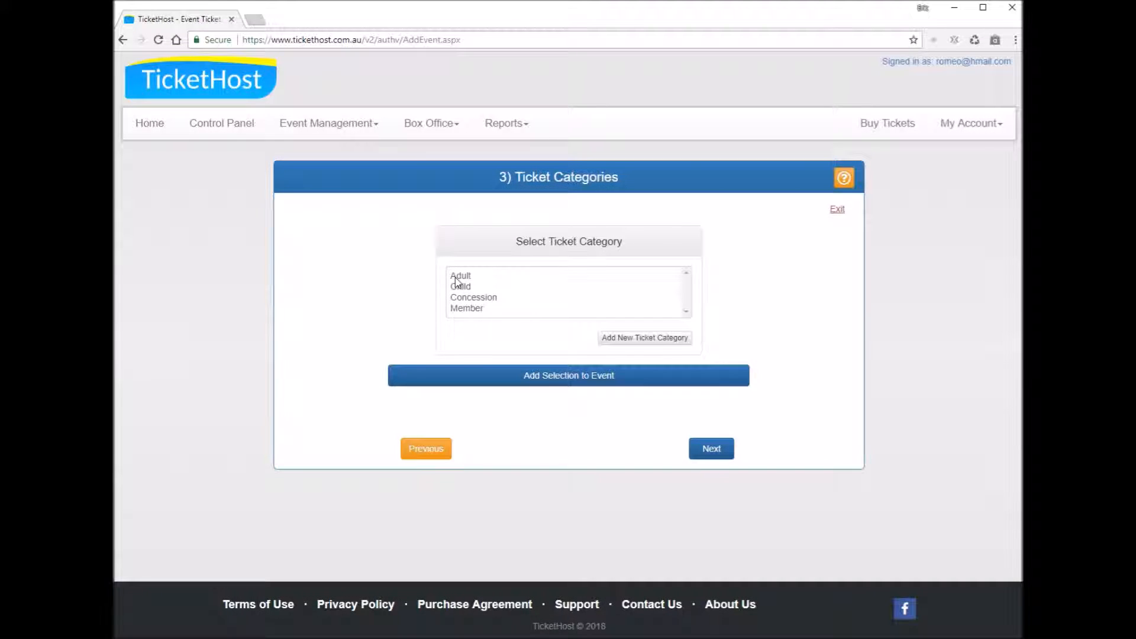
click(456, 278)
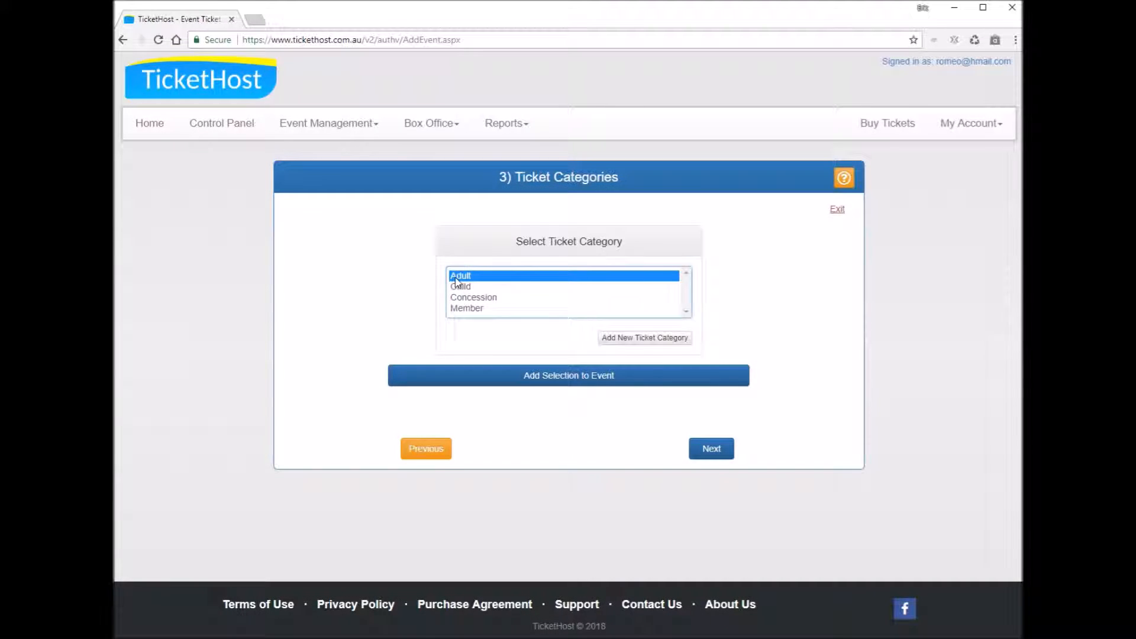
click(528, 381)
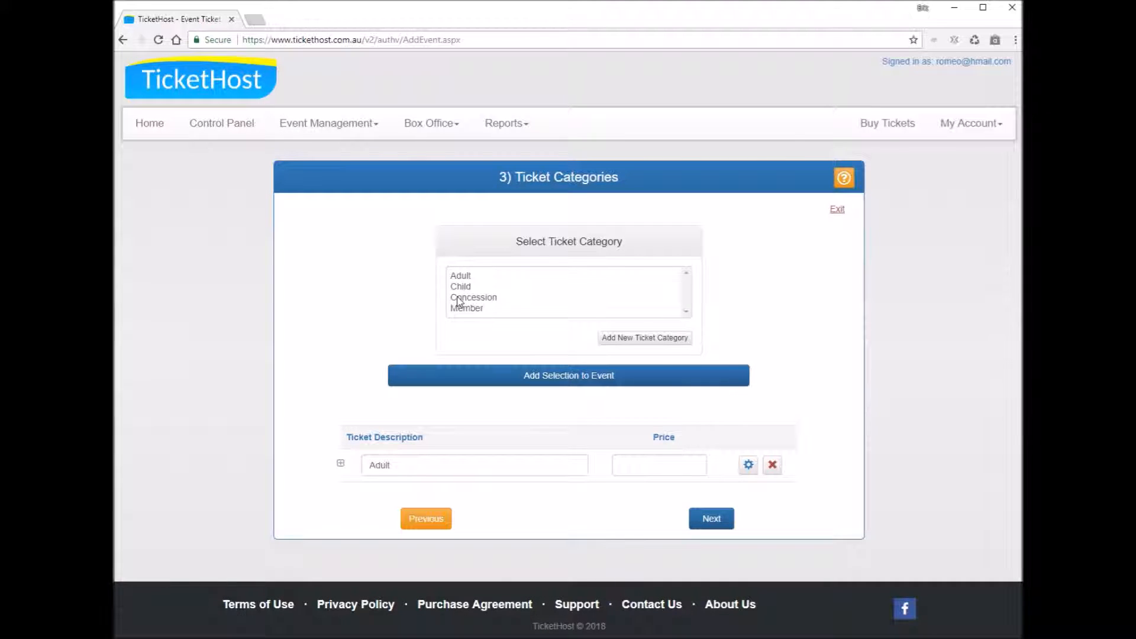
click(459, 299)
click(557, 381)
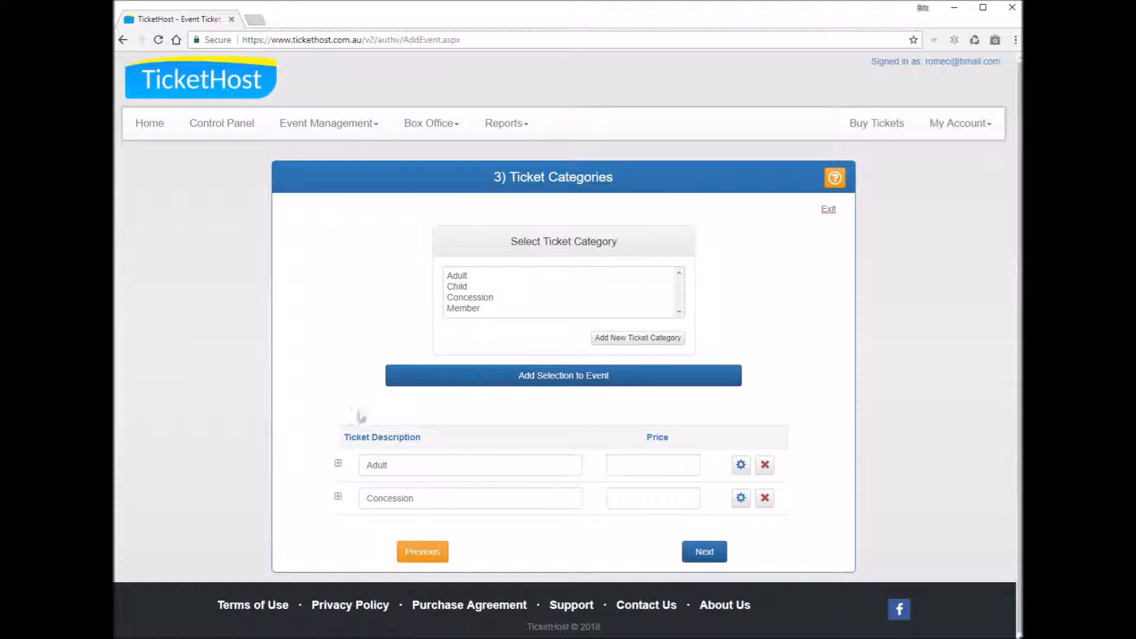
Expand the Adult and Concession tickets to examine their category, section, GST and terms details, and collapse them again.
click(338, 464)
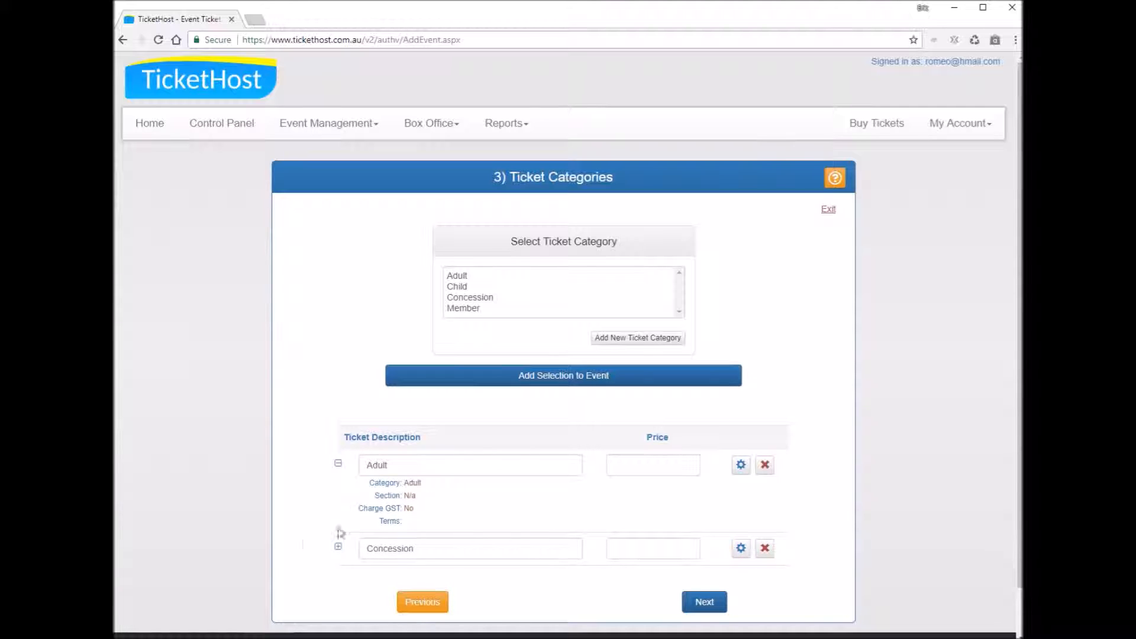
click(338, 549)
scroll(351, 577, down, 1)
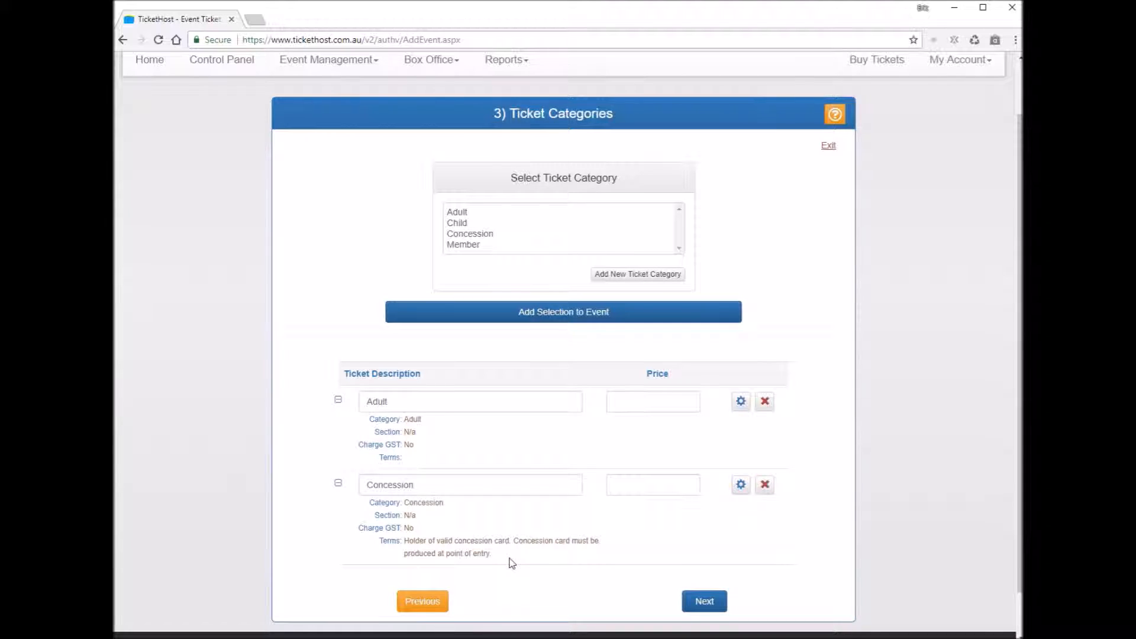
click(338, 400)
click(338, 437)
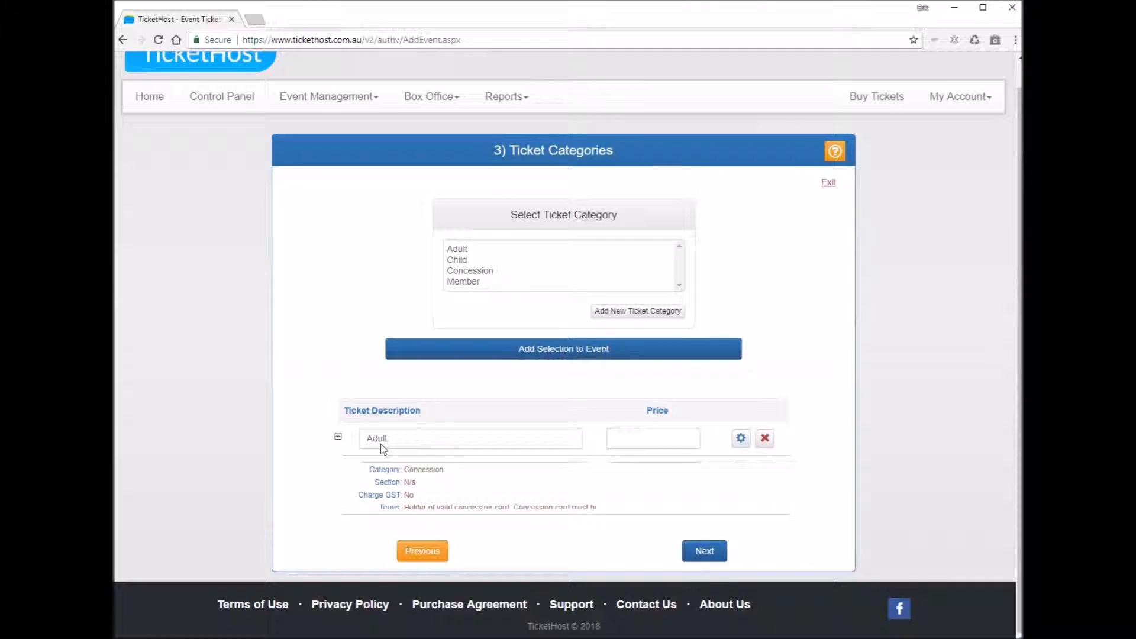
Set the Adult ticket price to 20.00 and the Concession ticket price to 15.00.
click(647, 465)
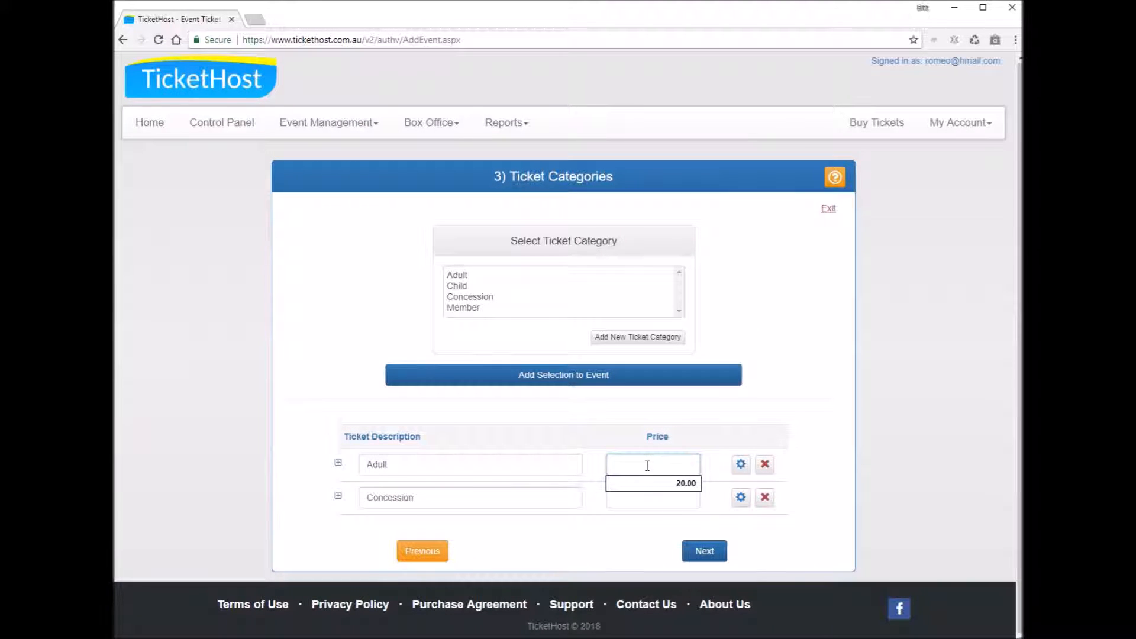
click(689, 483)
click(676, 497)
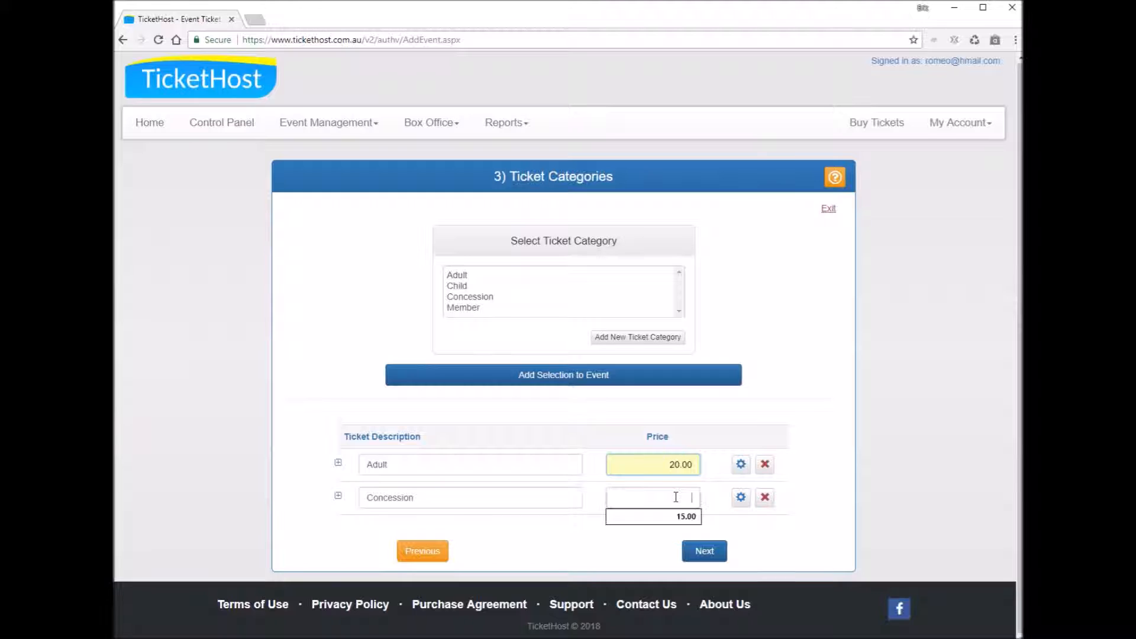
click(681, 517)
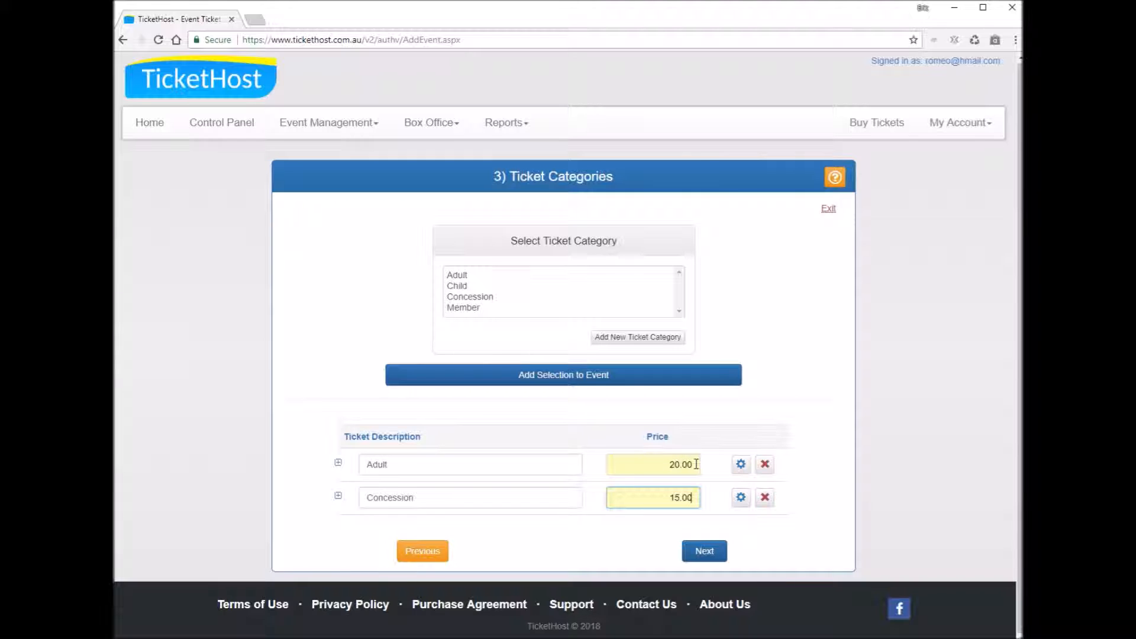
Examine the Adult ticket's advanced category settings for open and close dates and promo code, and leave them without updating.
click(741, 465)
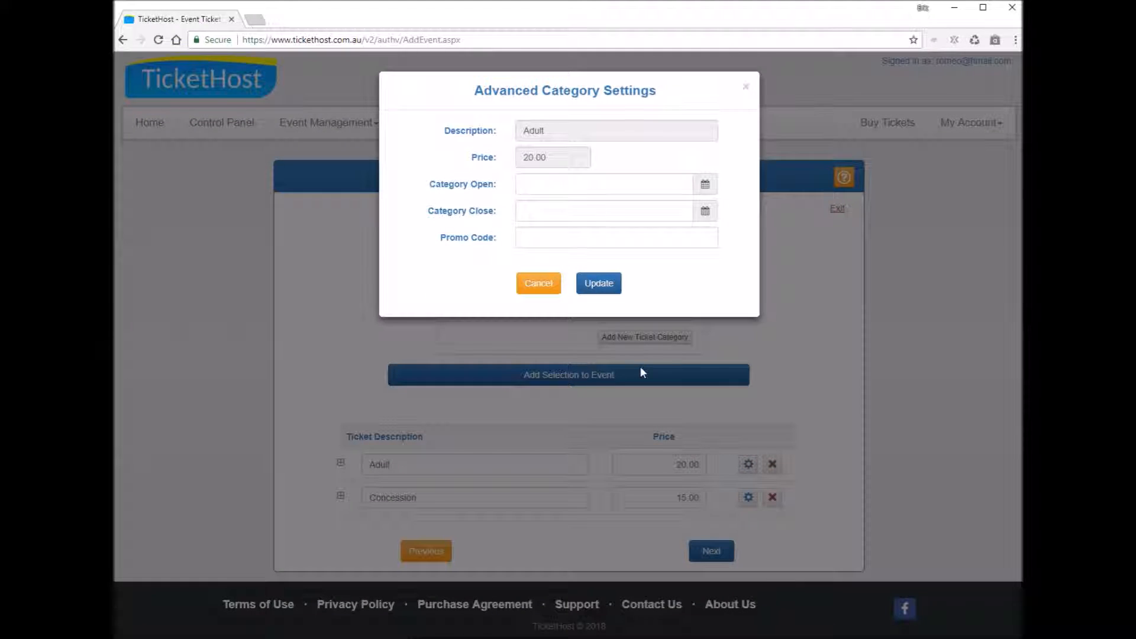
mouse_move(501, 193)
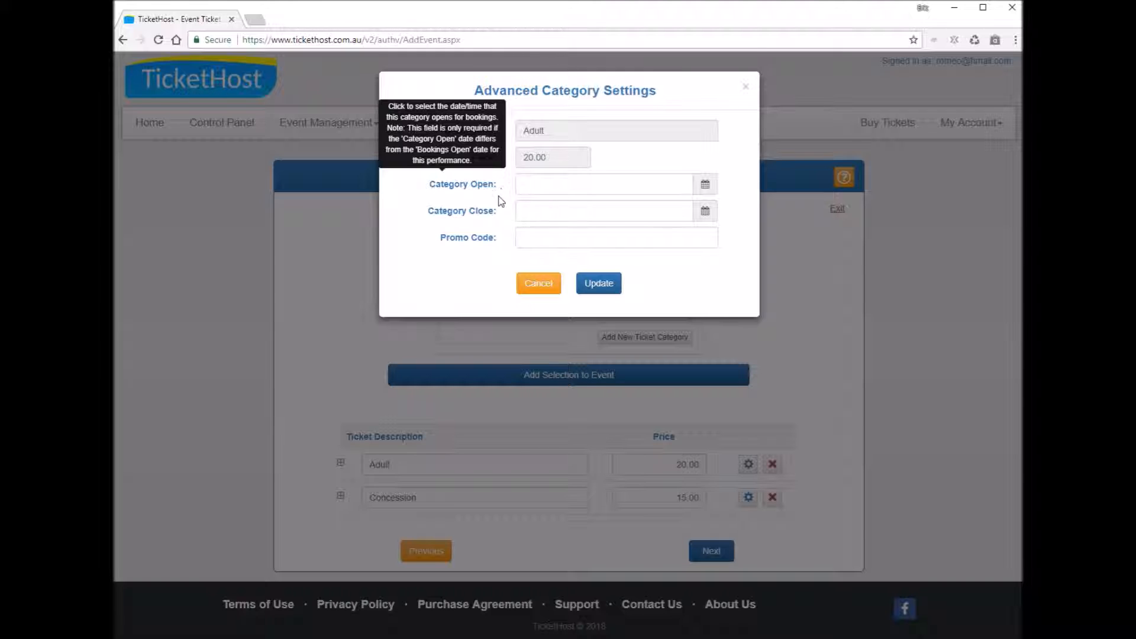
mouse_move(500, 246)
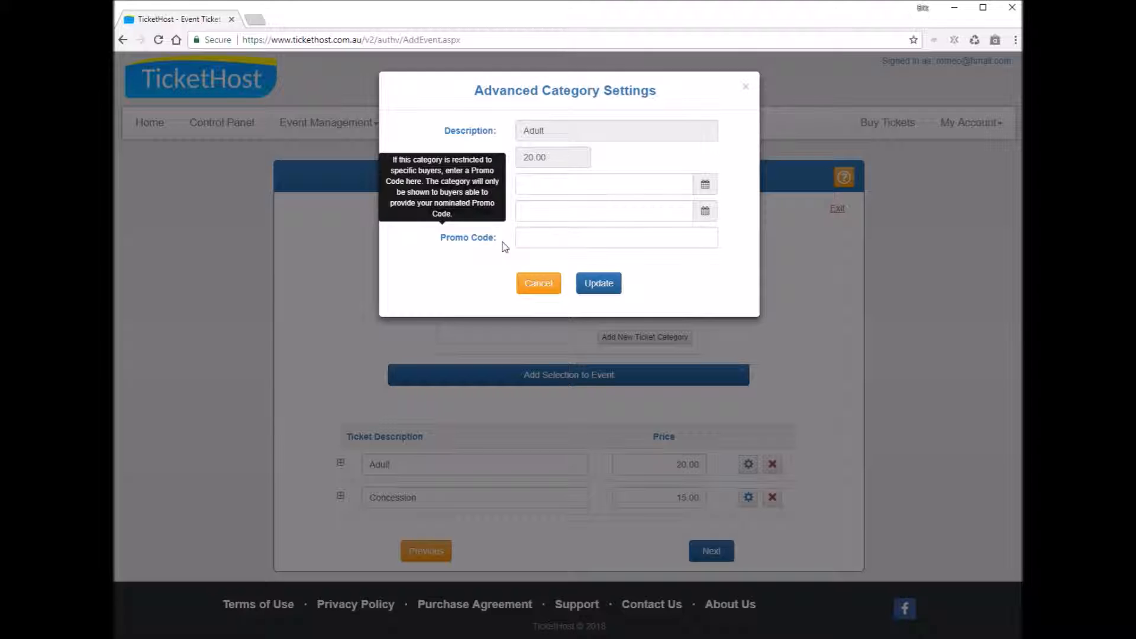
click(538, 284)
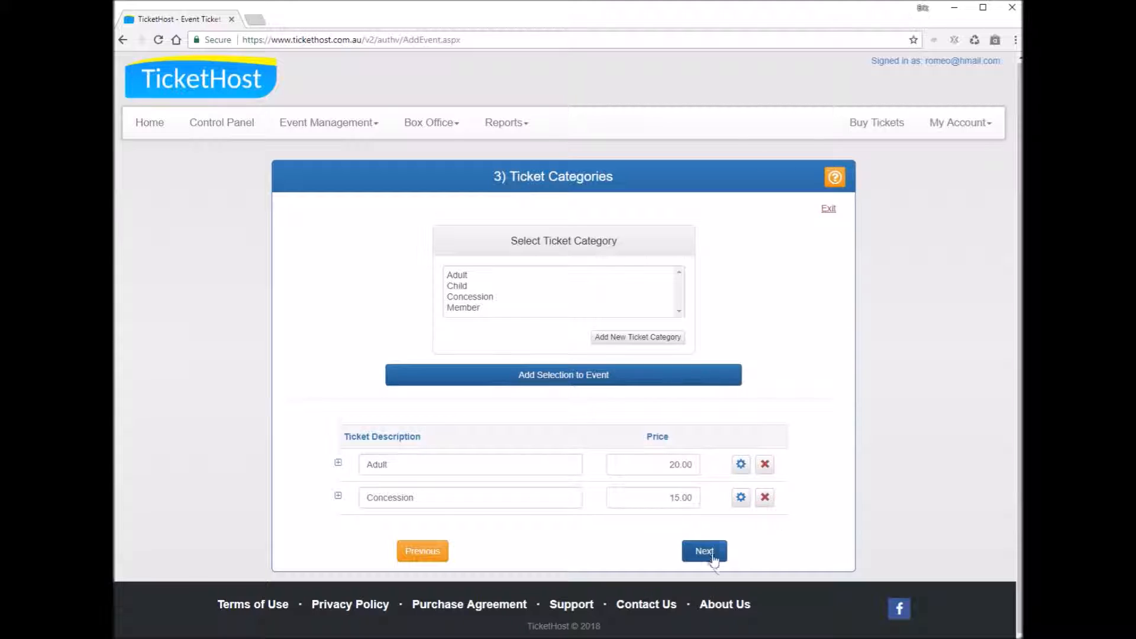
Continue to the additional configuration and clear the contact phone number.
click(705, 552)
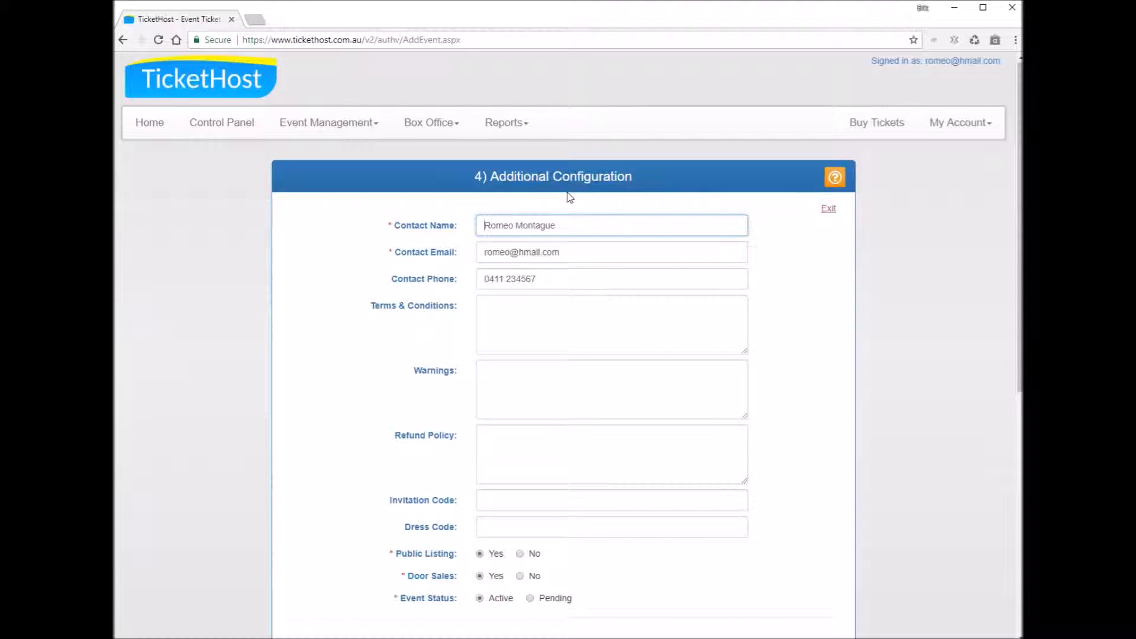
mouse_move(461, 233)
mouse_move(468, 285)
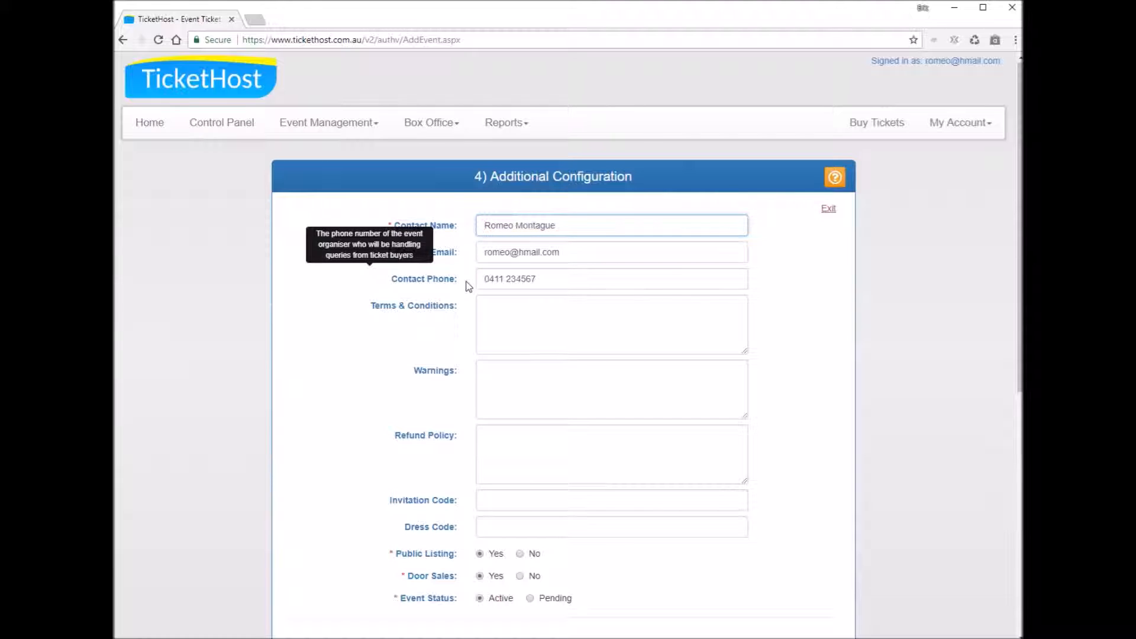
drag(537, 278, 452, 278)
key(BackSpace)
Examine the help for the terms and conditions, warnings, invitation code, dress code, public listing and door sales fields.
mouse_move(395, 314)
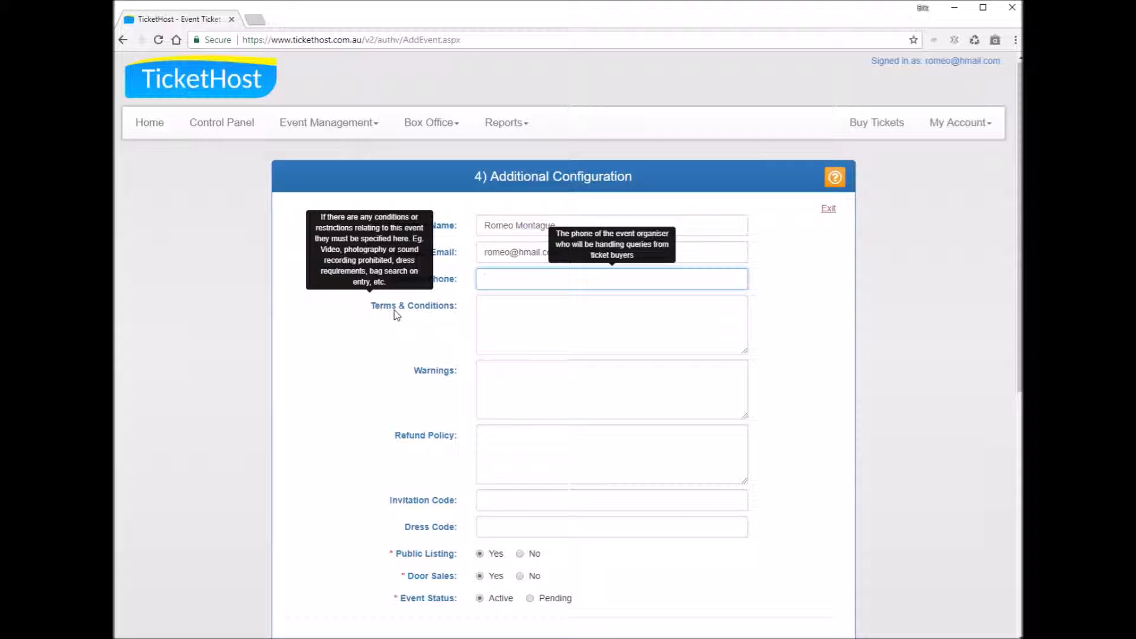
mouse_move(381, 374)
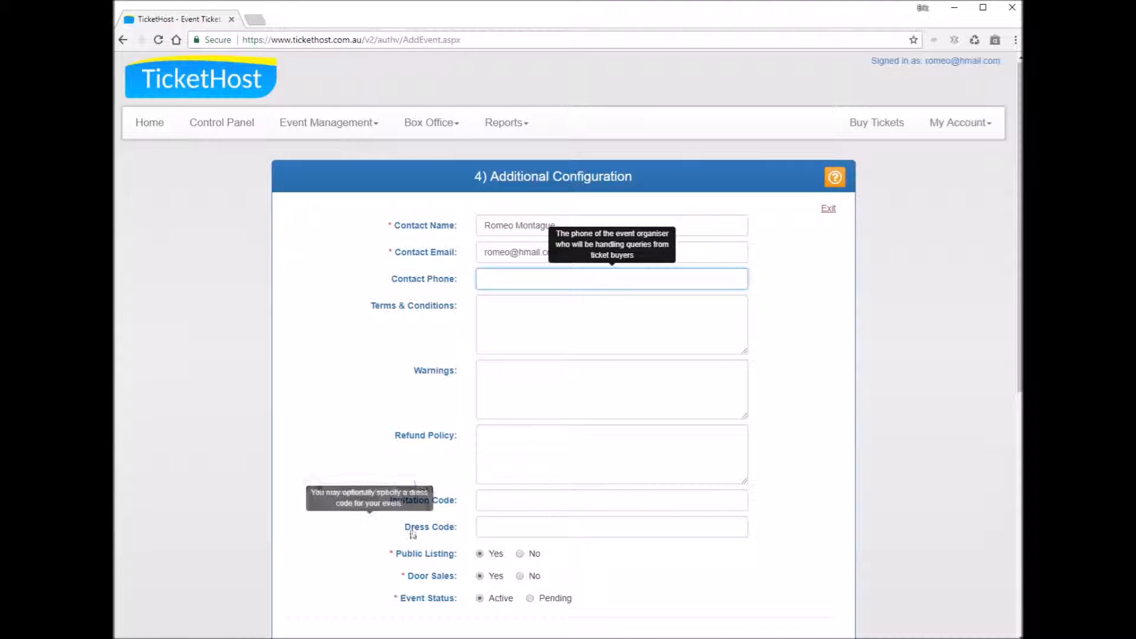
mouse_move(435, 507)
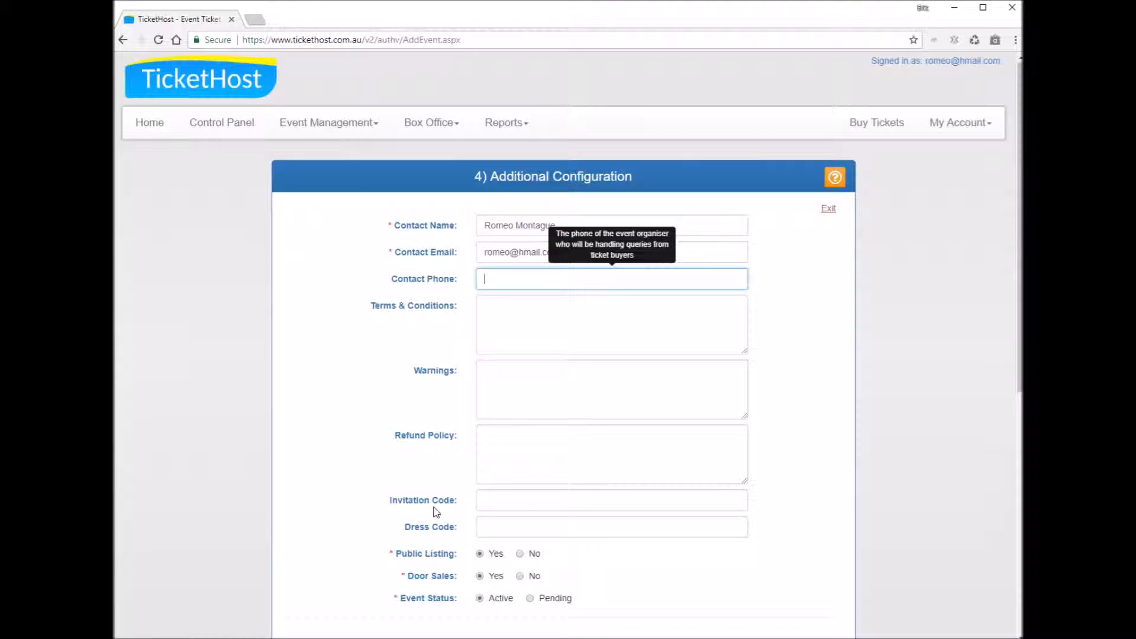
mouse_move(428, 528)
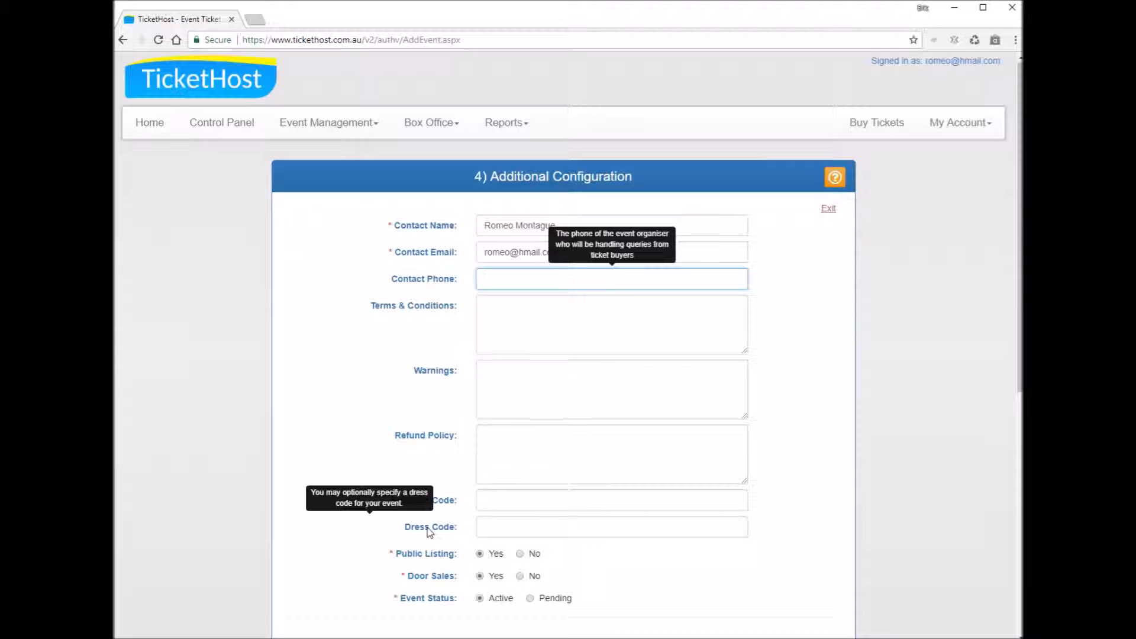
mouse_move(419, 556)
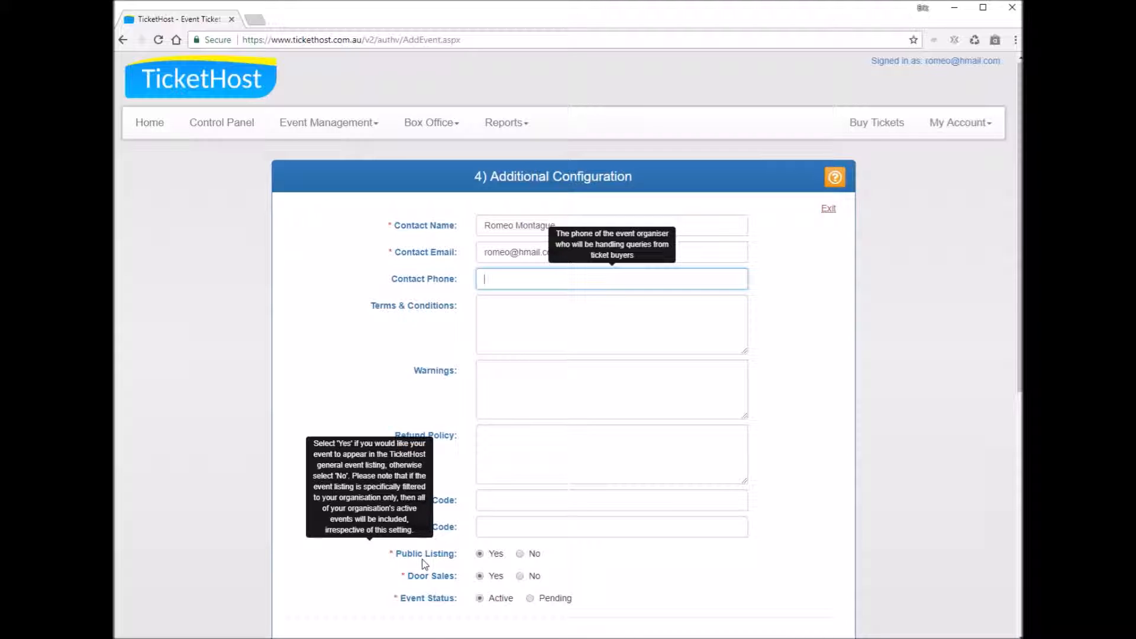
mouse_move(439, 583)
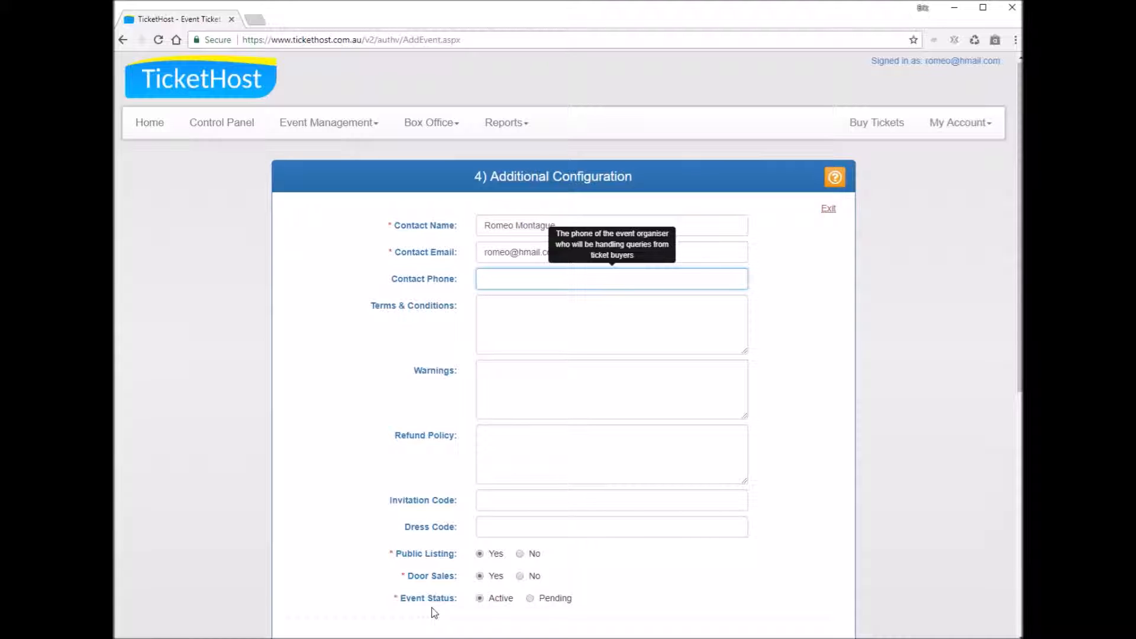
Enable the PayPal payment option to examine its account and fee fields, and disable it again.
scroll(435, 612, down, 7)
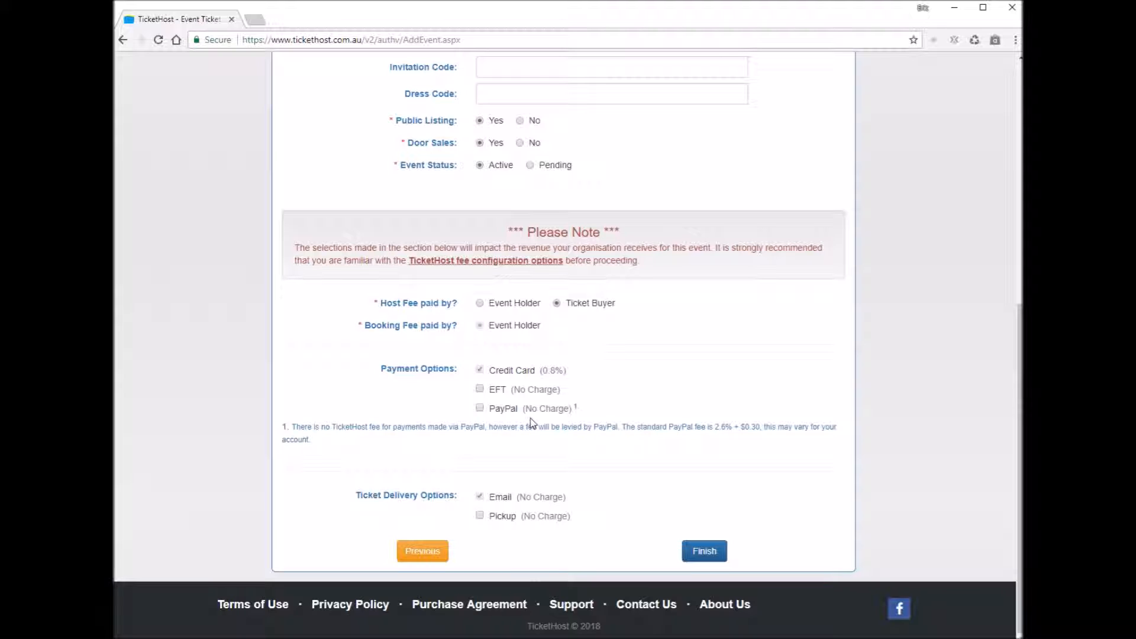
click(480, 408)
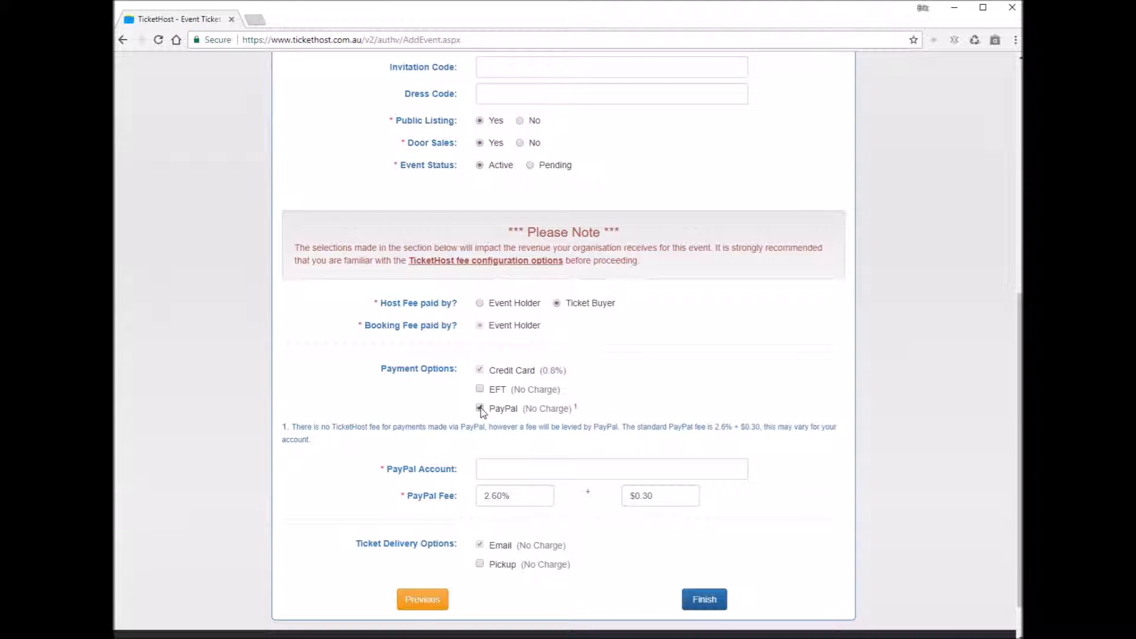
click(480, 408)
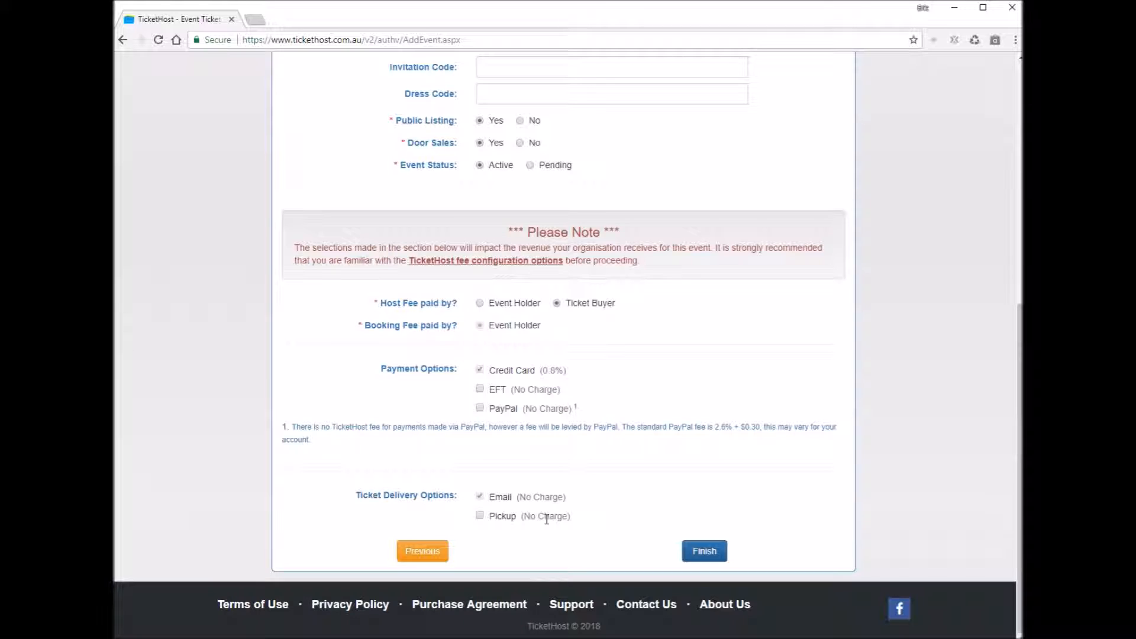
Finish creating the event and open its Manage Event page to view the amendment options and performance details.
click(708, 557)
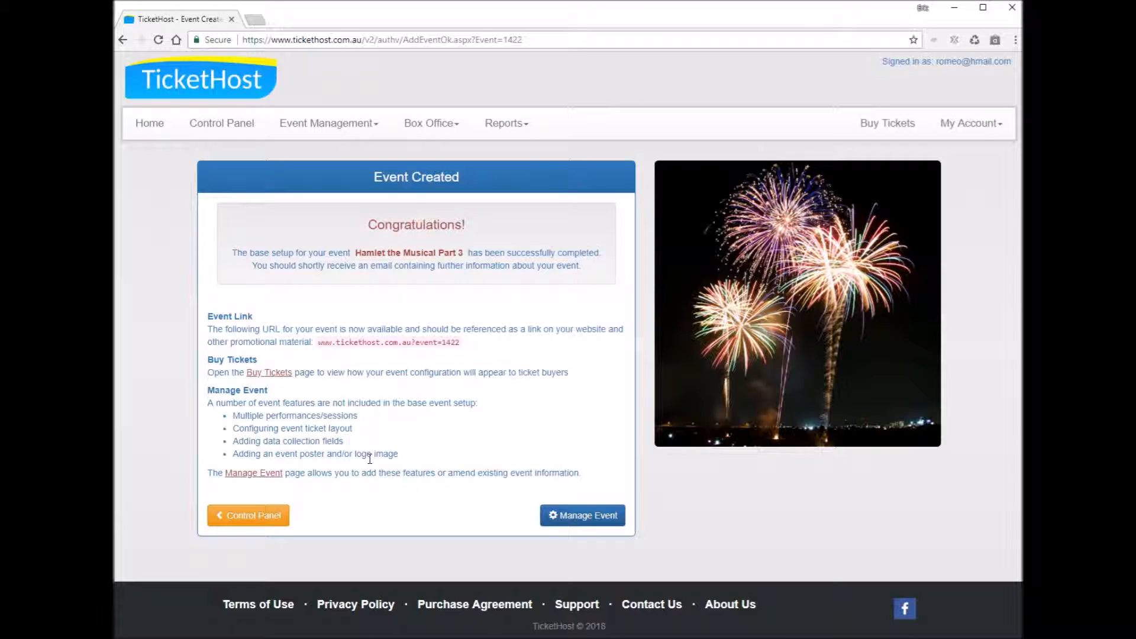
click(260, 475)
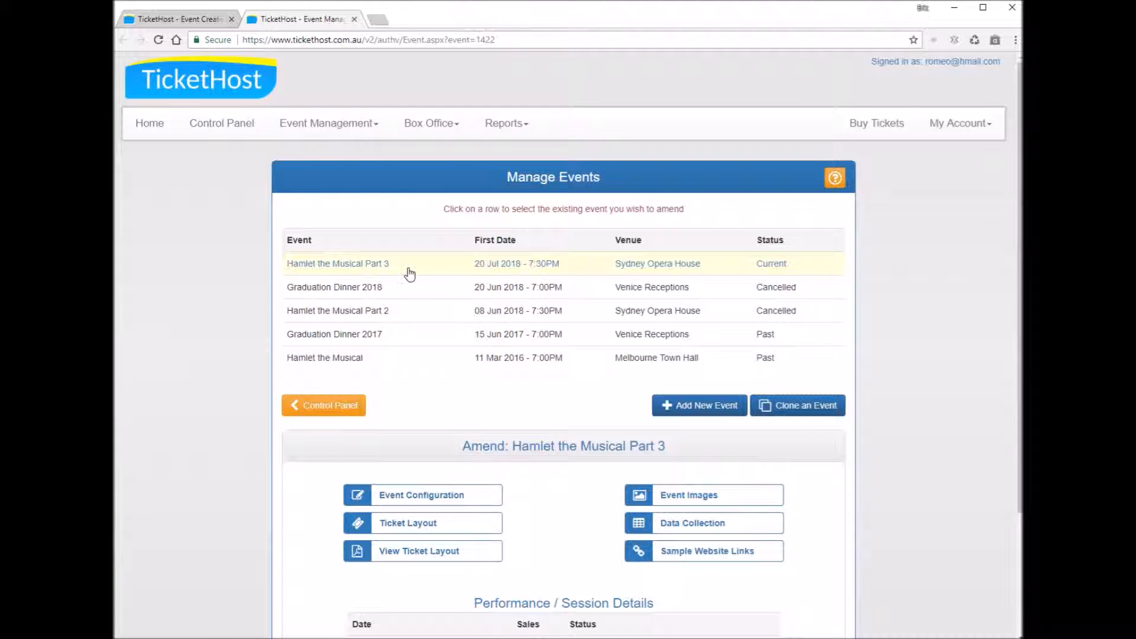
scroll(432, 413, down, 2)
scroll(431, 415, down, 1)
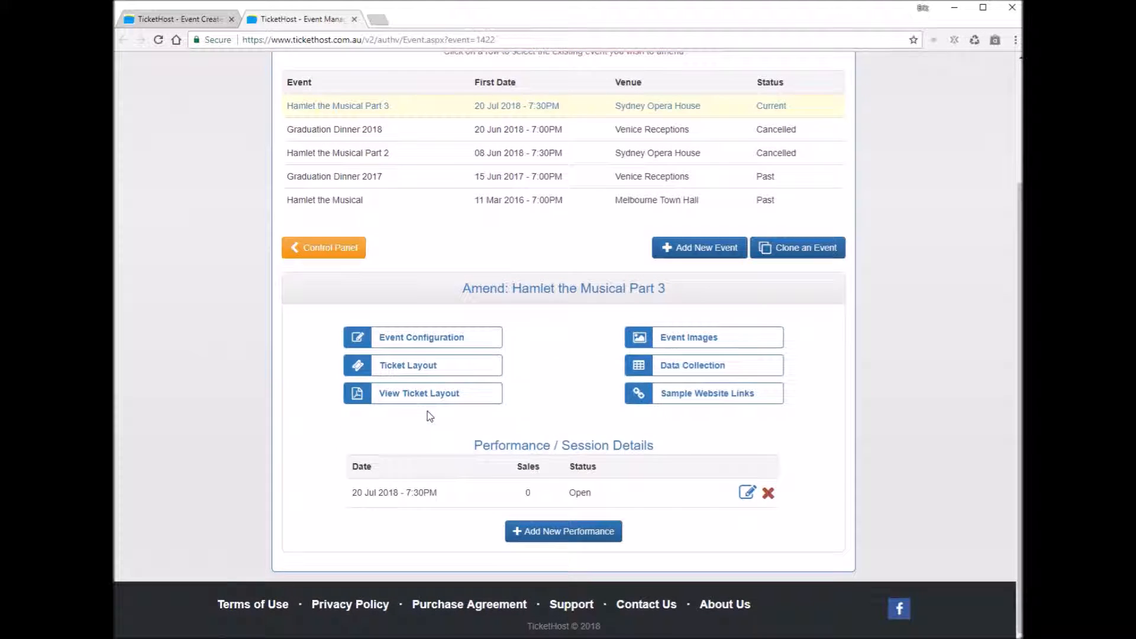